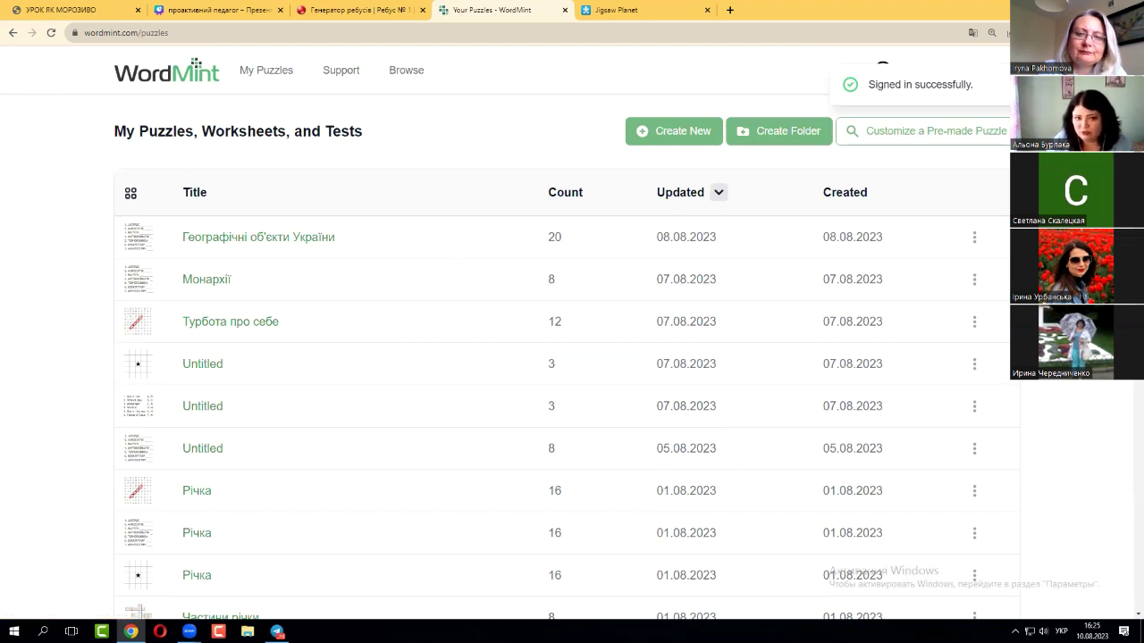
# Translate the list of puzzles, worksheets and tests into Ukrainian.
pyautogui.click(974, 234)
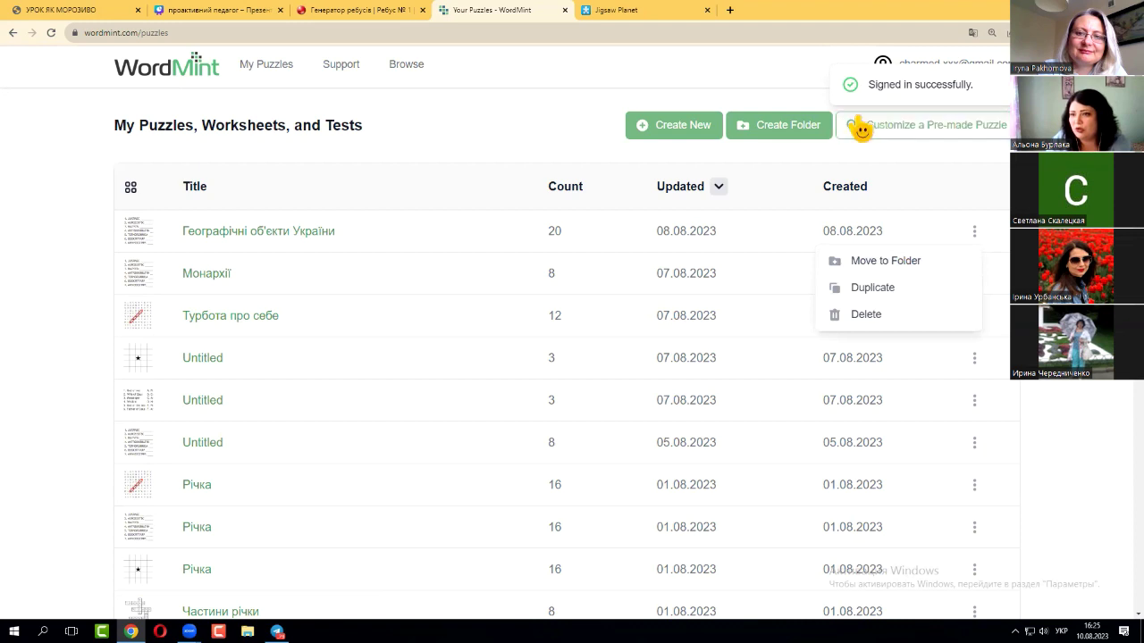
pyautogui.rightClick(39, 142)
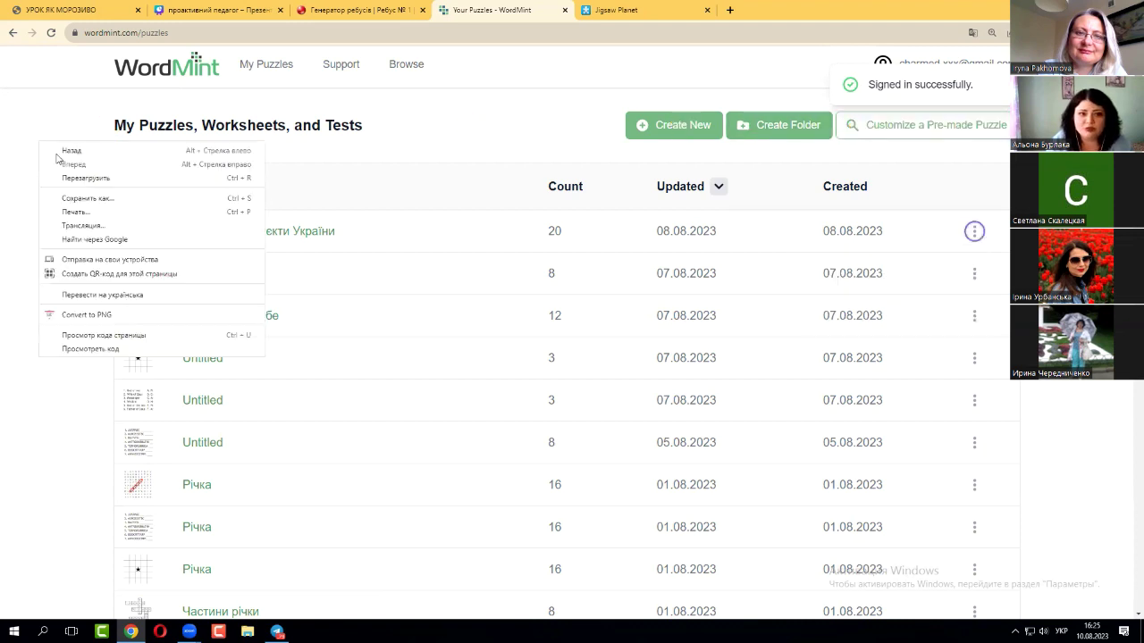
pyautogui.click(105, 295)
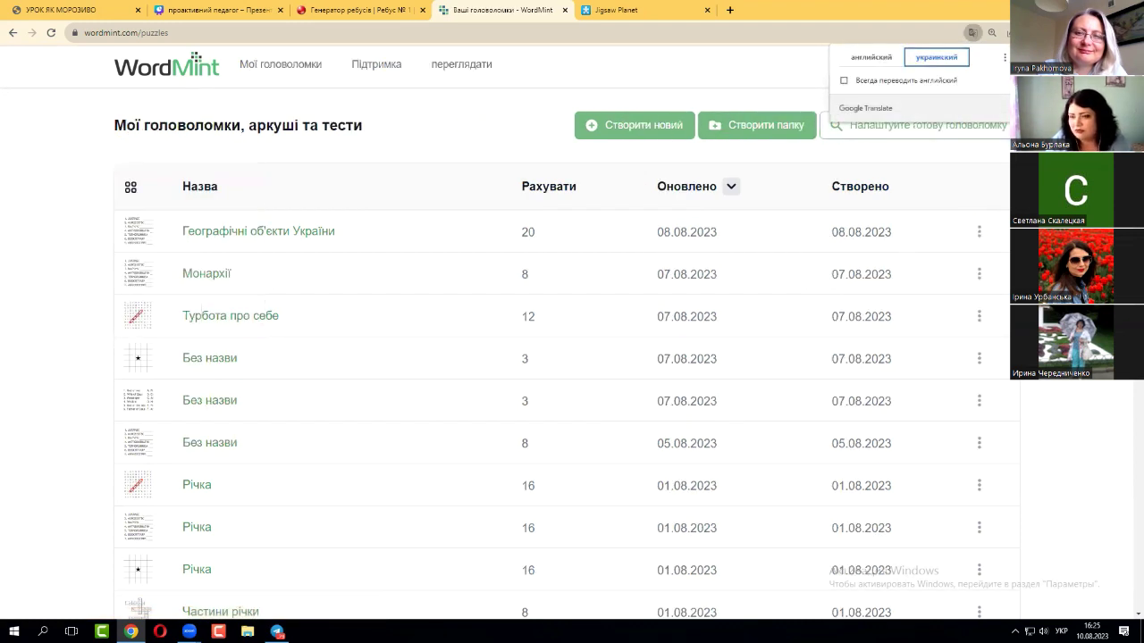
# Create a new bingo card puzzle (Картки Бінго) and translate its editor page into Ukrainian.
pyautogui.click(979, 232)
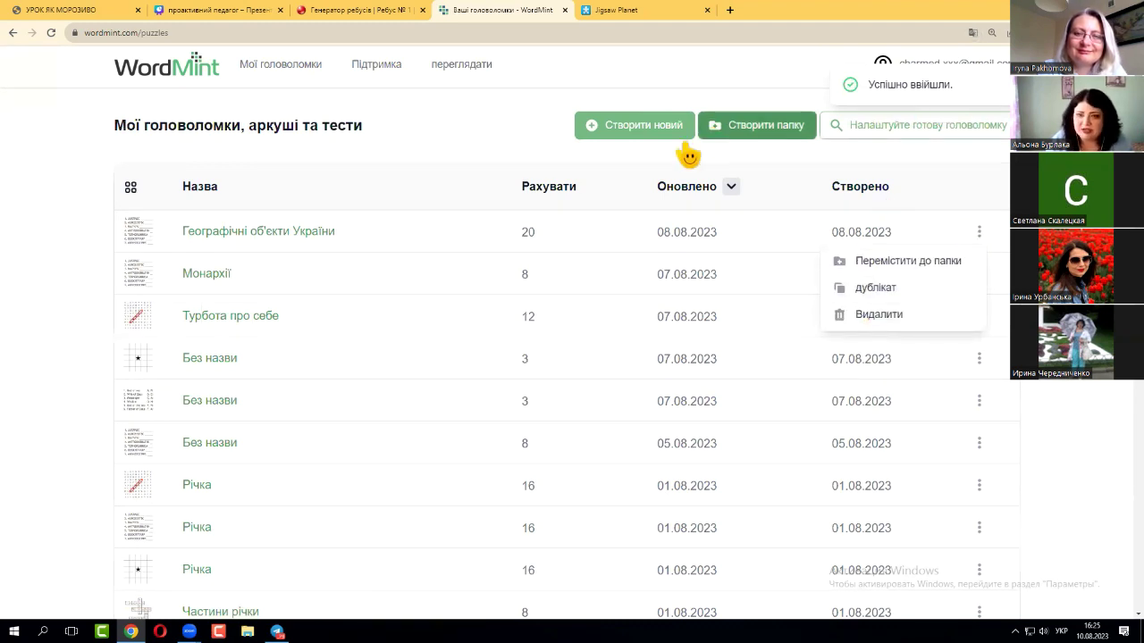
pyautogui.click(450, 150)
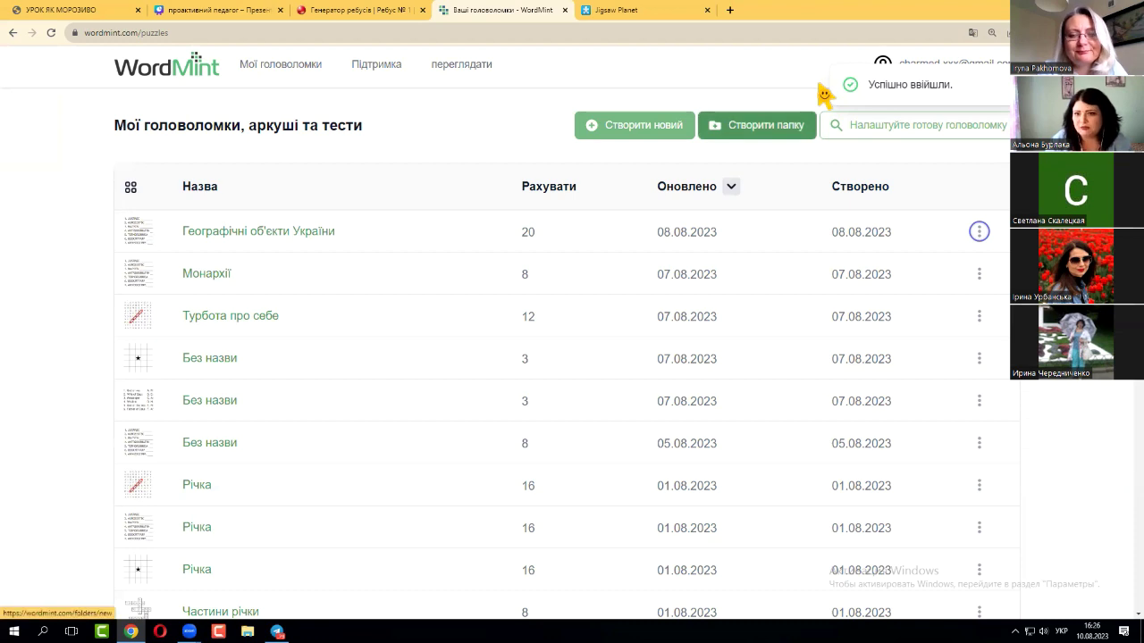
pyautogui.click(652, 139)
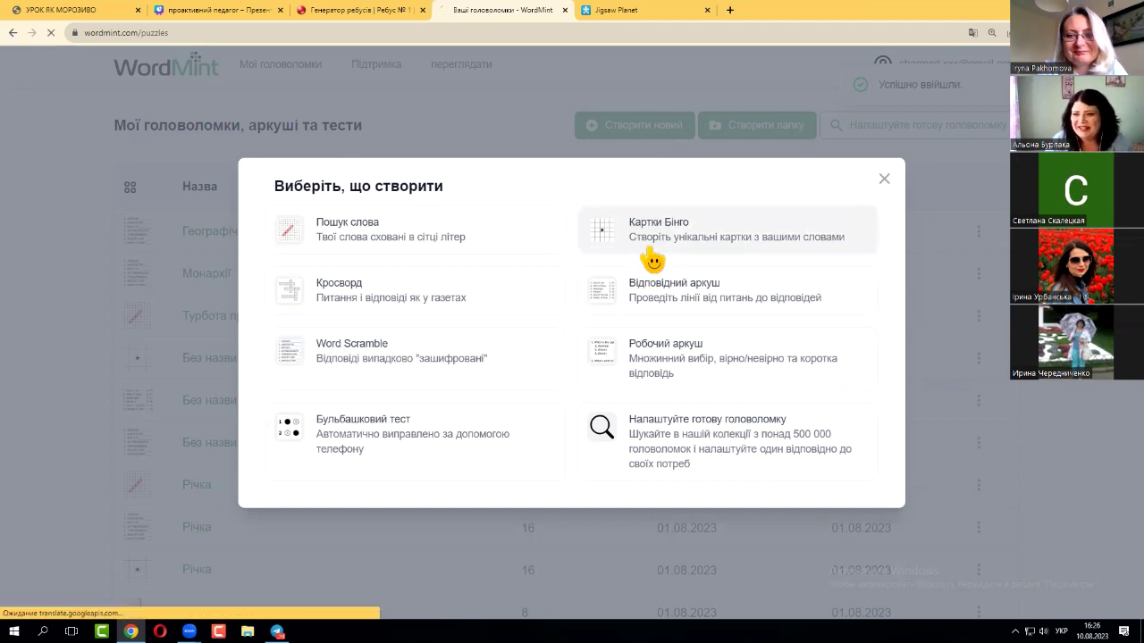
pyautogui.click(651, 249)
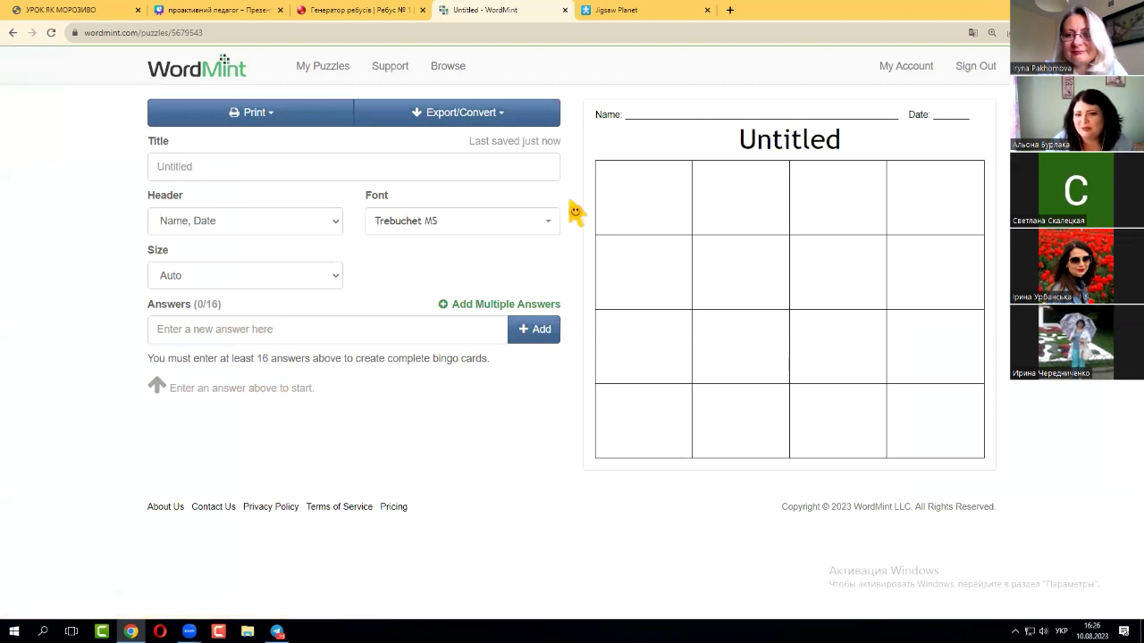
pyautogui.rightClick(29, 184)
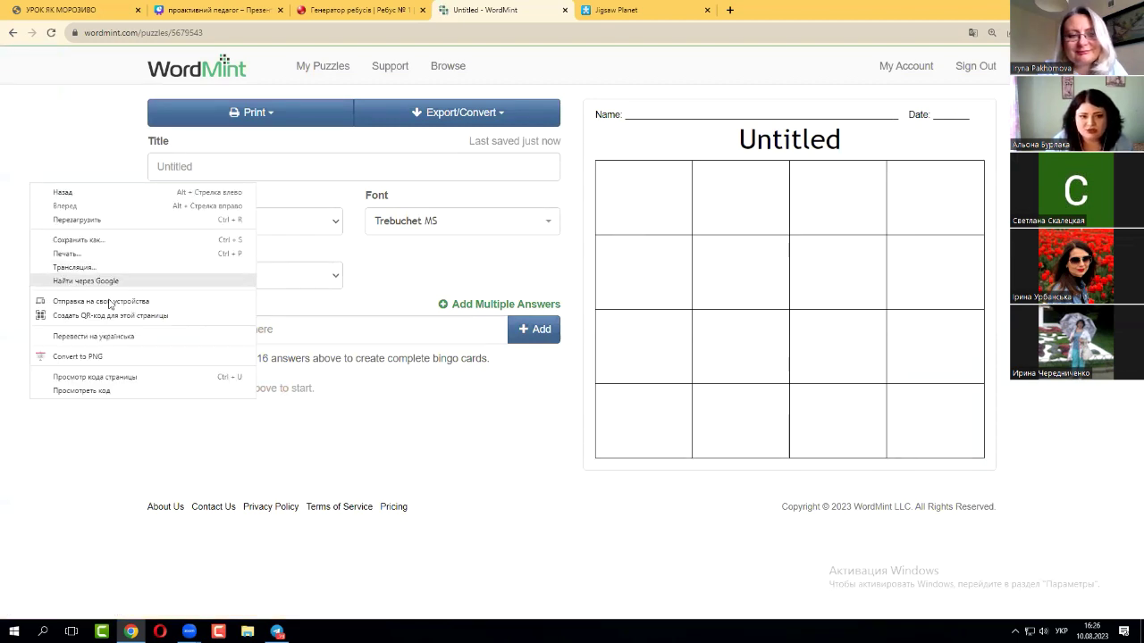
pyautogui.click(112, 344)
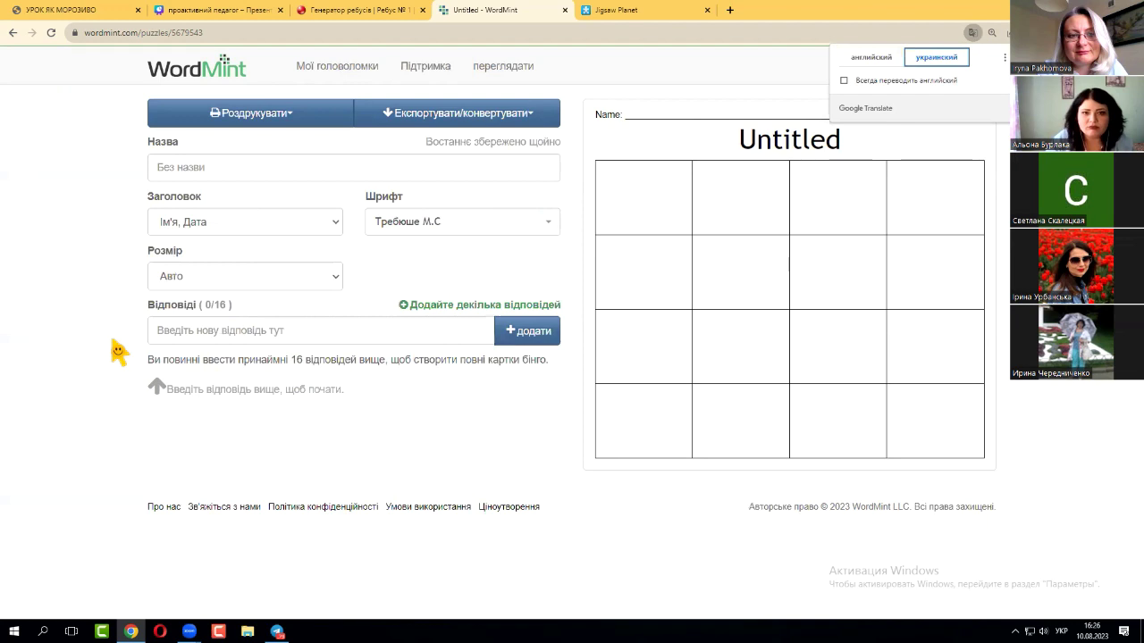
# Title the bingo puzzle "Країни Європи".
pyautogui.click(174, 168)
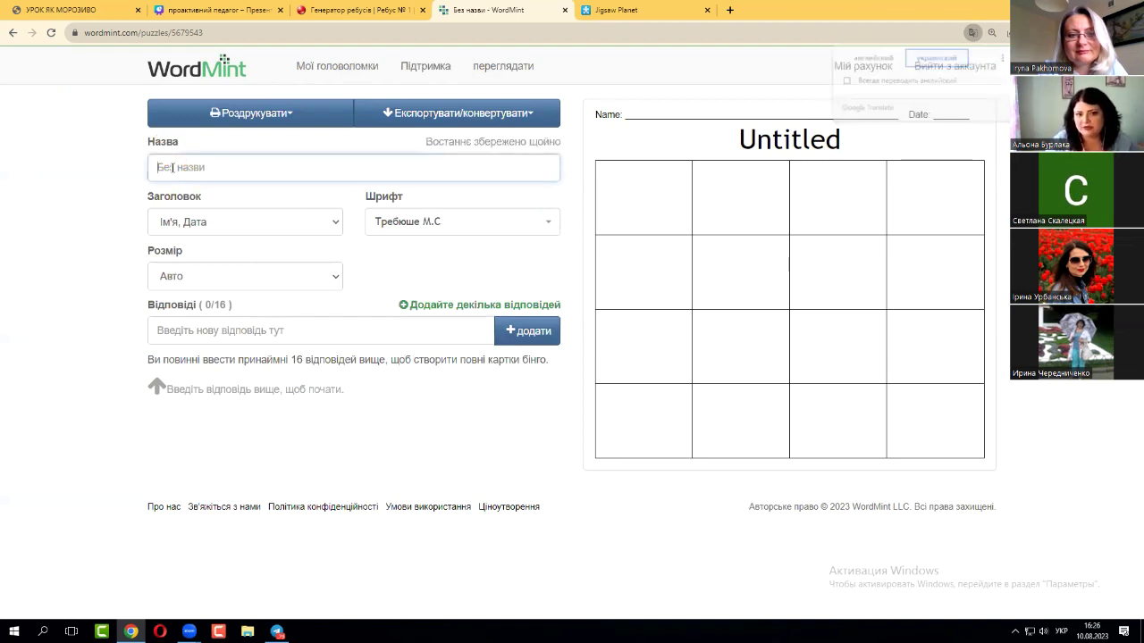
pyautogui.write('К')
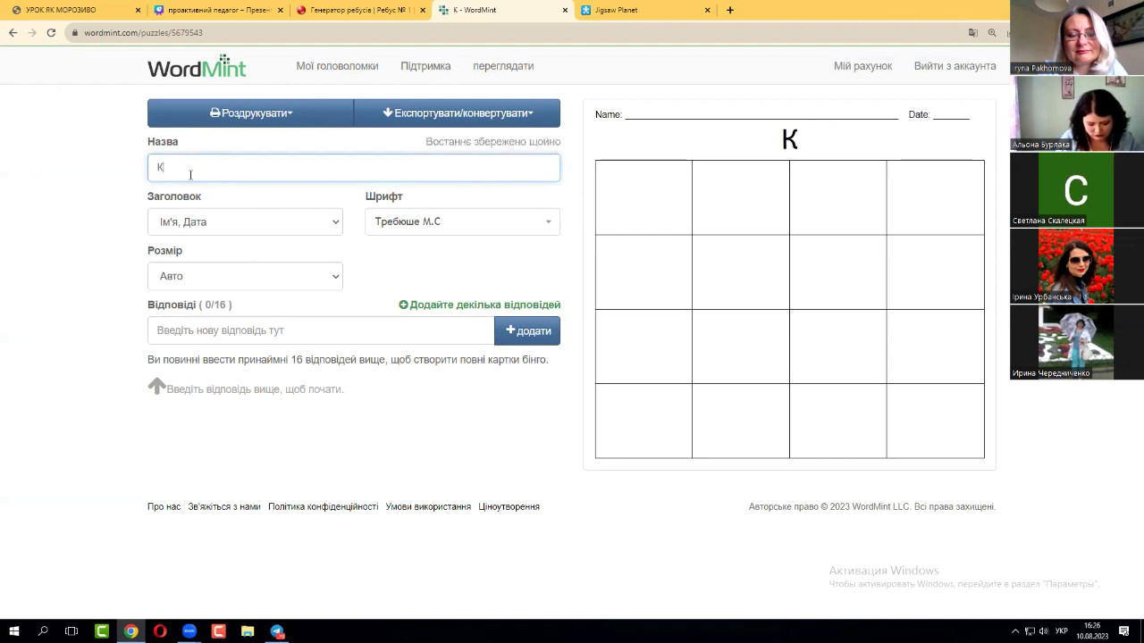
pyautogui.write('раїни')
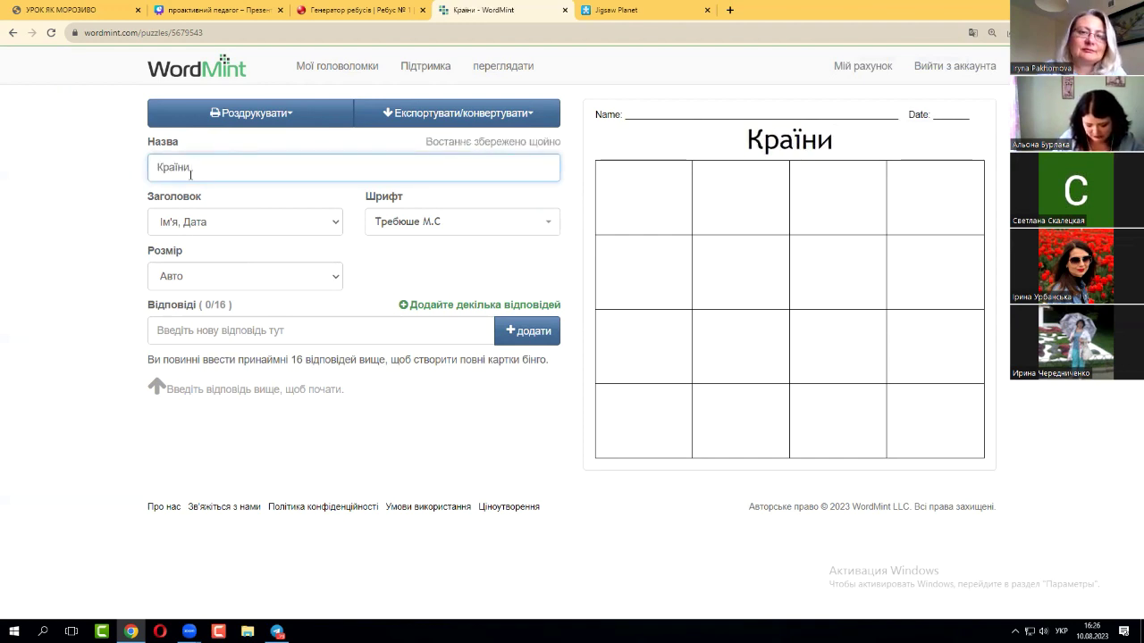
pyautogui.write(' Європи')
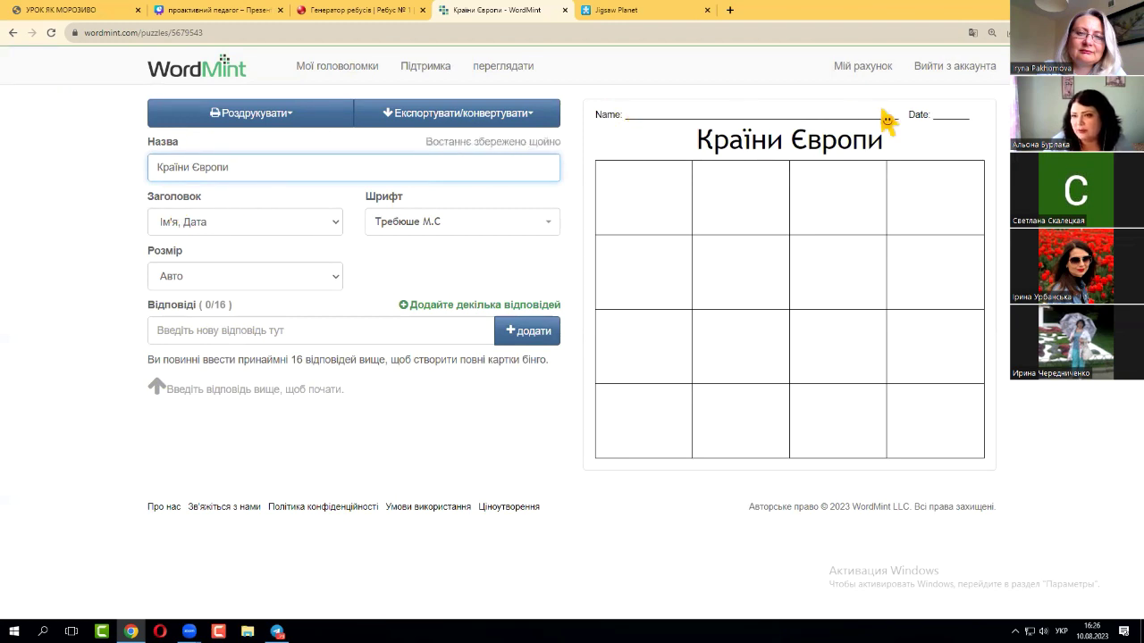
# Try the header layouts "Ім'я", "Ім'я, Дата" and "Назва, Дата, Період" on the bingo card.
pyautogui.click(228, 225)
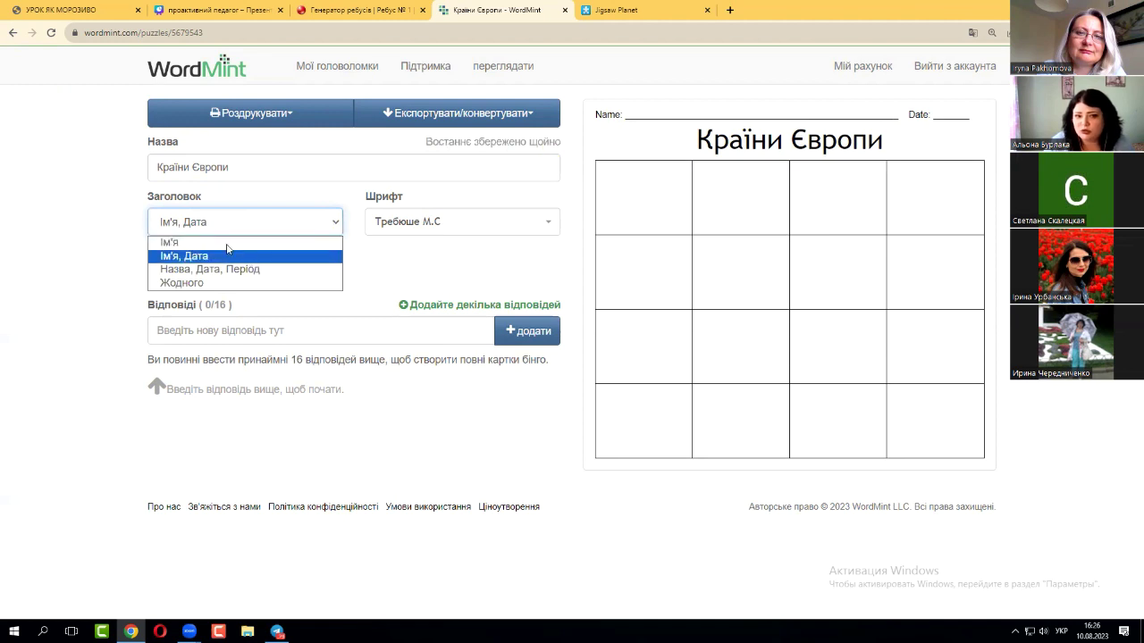
pyautogui.click(227, 243)
pyautogui.click(182, 227)
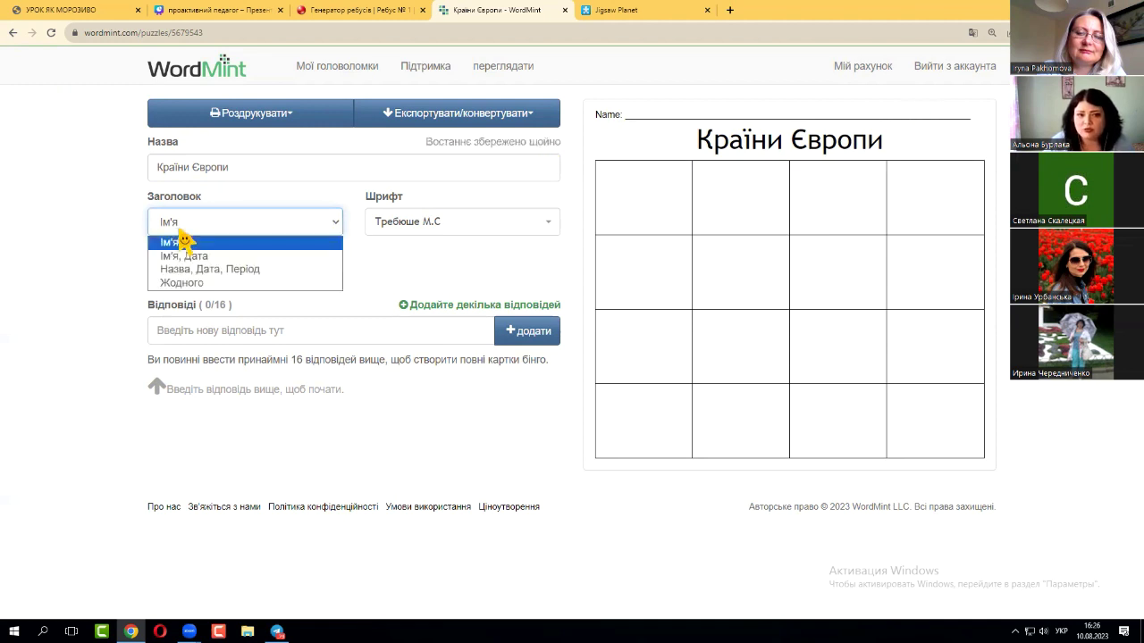
pyautogui.click(205, 257)
pyautogui.click(224, 228)
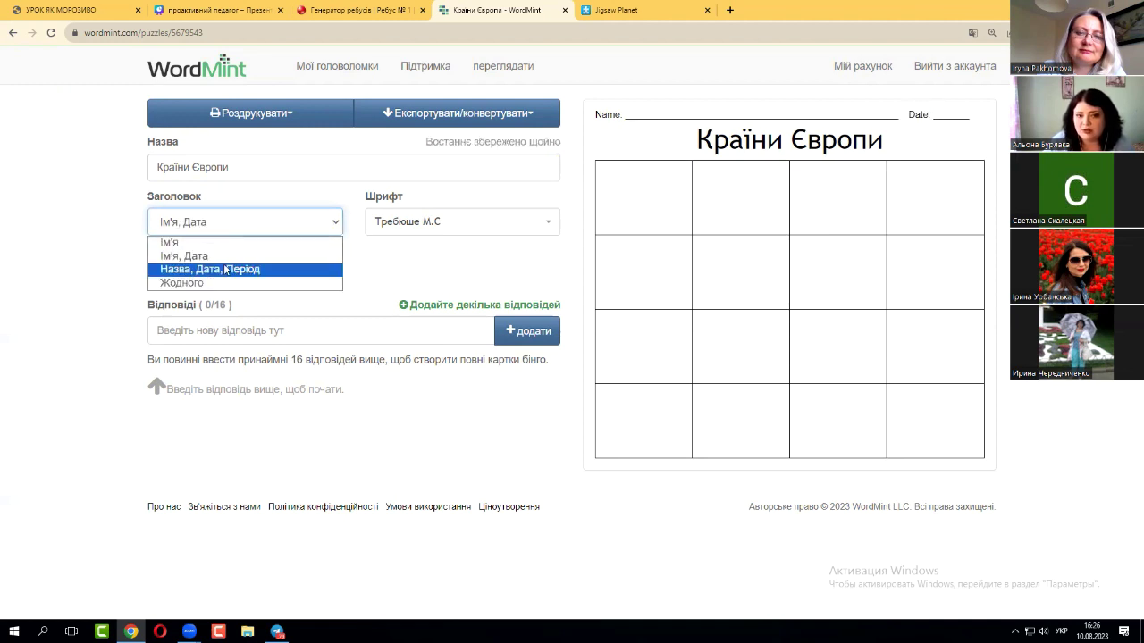
pyautogui.click(236, 269)
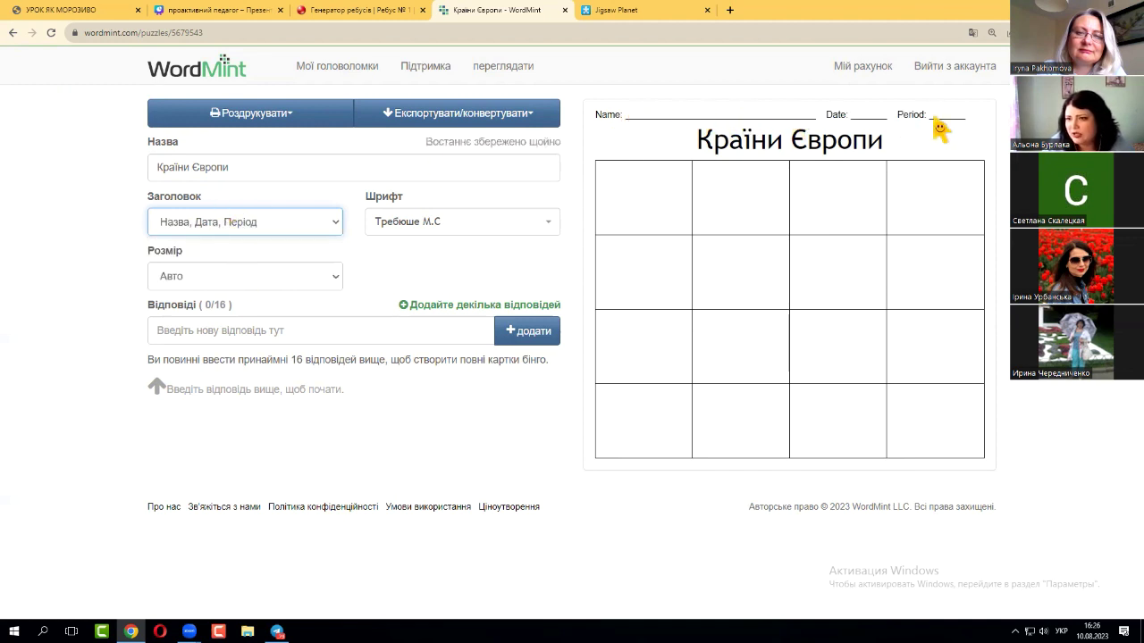
# Set the card header to "Жодного" and look through the available fonts without changing the current one.
pyautogui.click(323, 225)
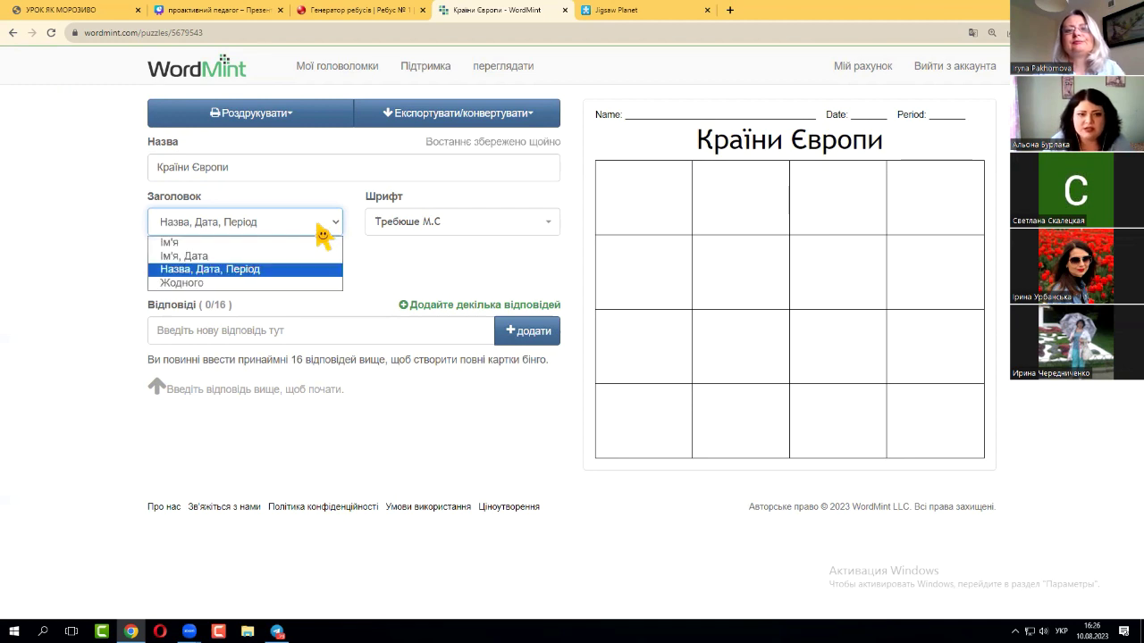
pyautogui.click(266, 282)
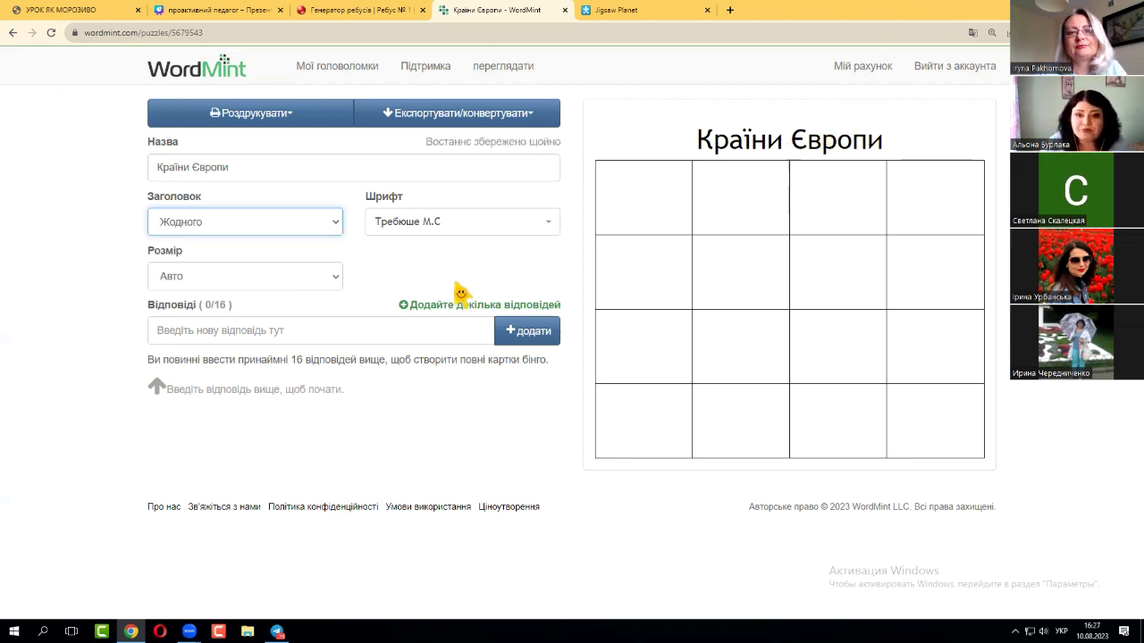
pyautogui.click(442, 233)
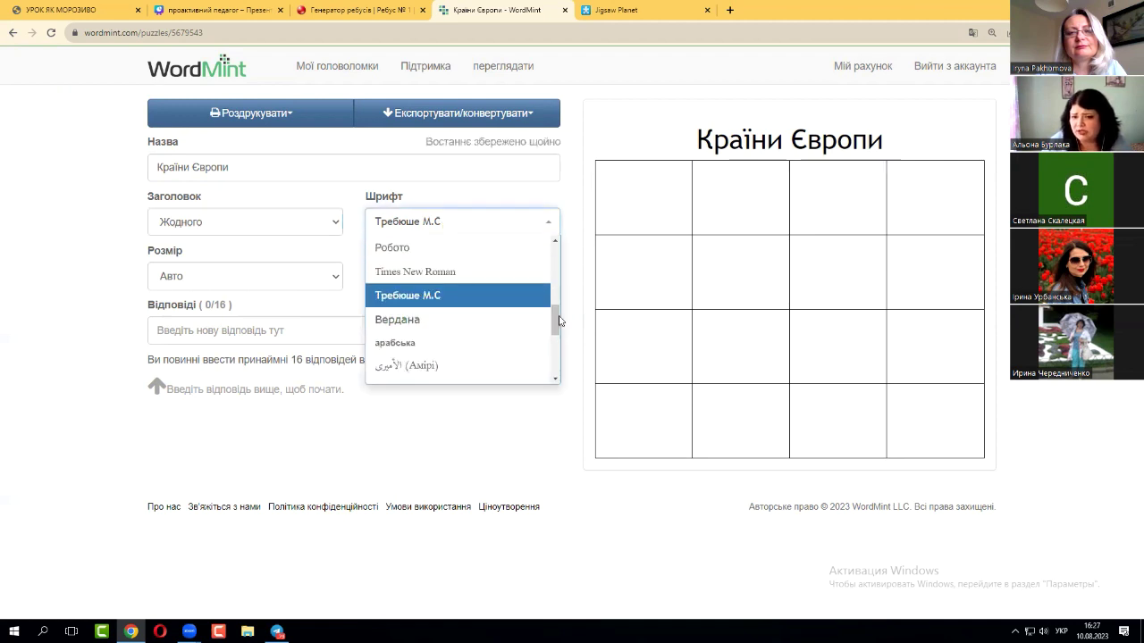
pyautogui.scroll(-2, 555, 304)
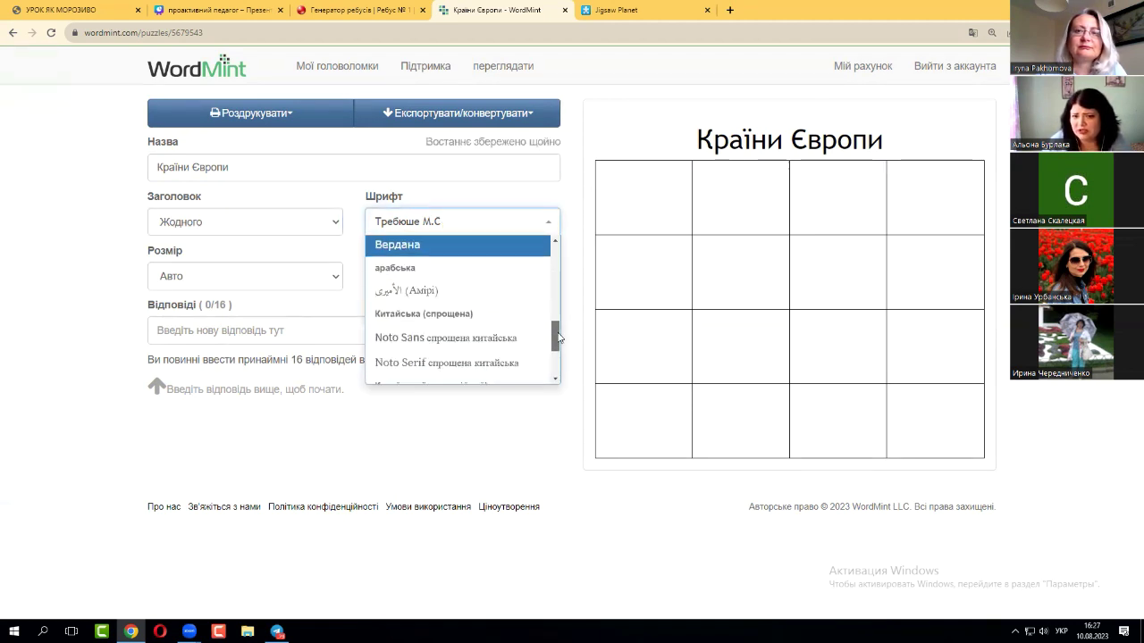
pyautogui.click(90, 252)
# Try the card sizes 4x4, 5x5 and "5x5 з вільним квадратом", and return the size to "Авто".
pyautogui.click(298, 282)
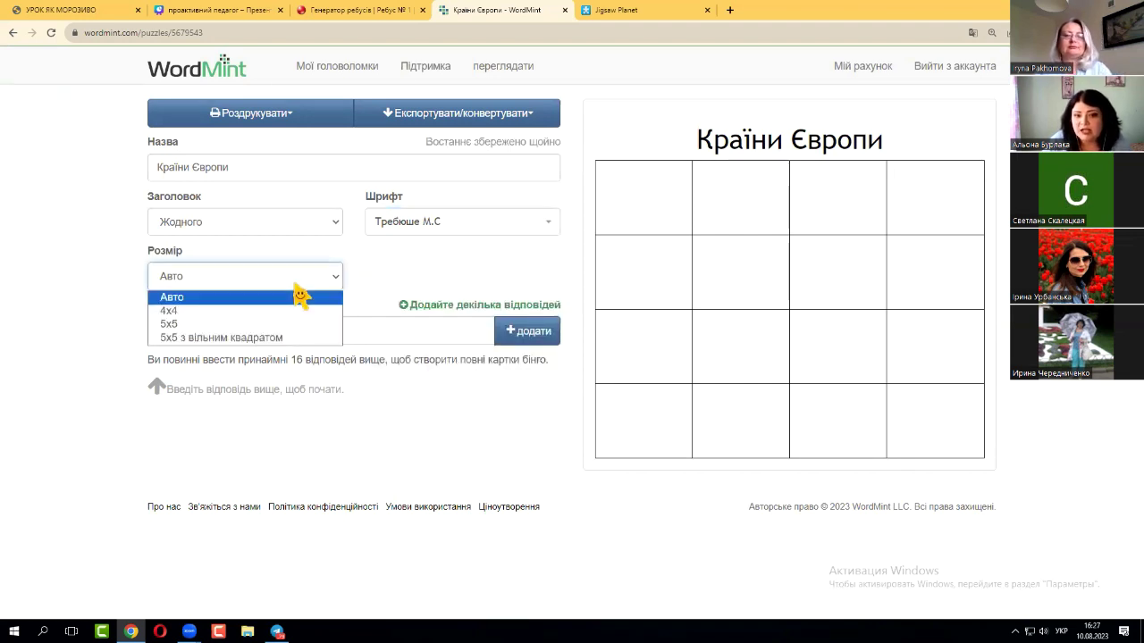
pyautogui.click(209, 311)
pyautogui.click(191, 281)
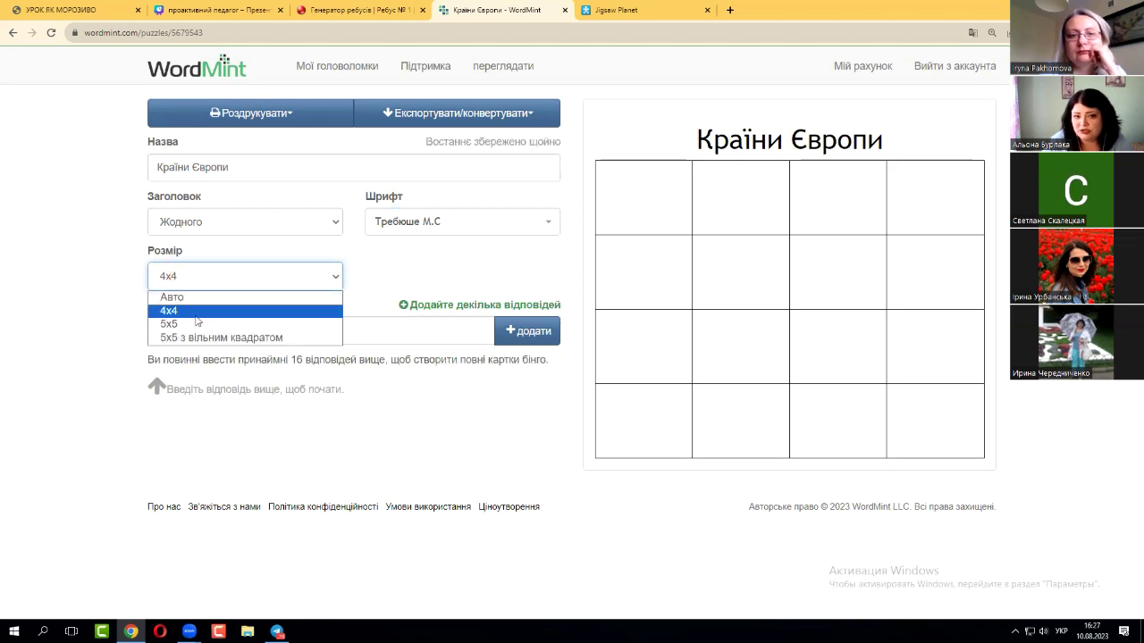
pyautogui.click(198, 323)
pyautogui.click(209, 280)
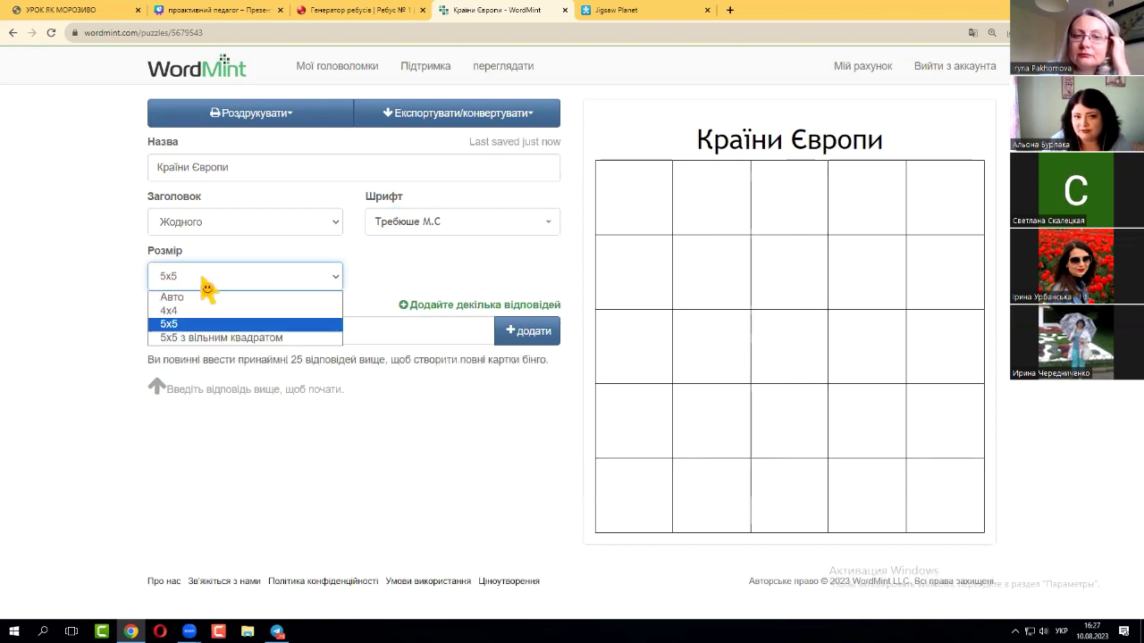
pyautogui.click(247, 338)
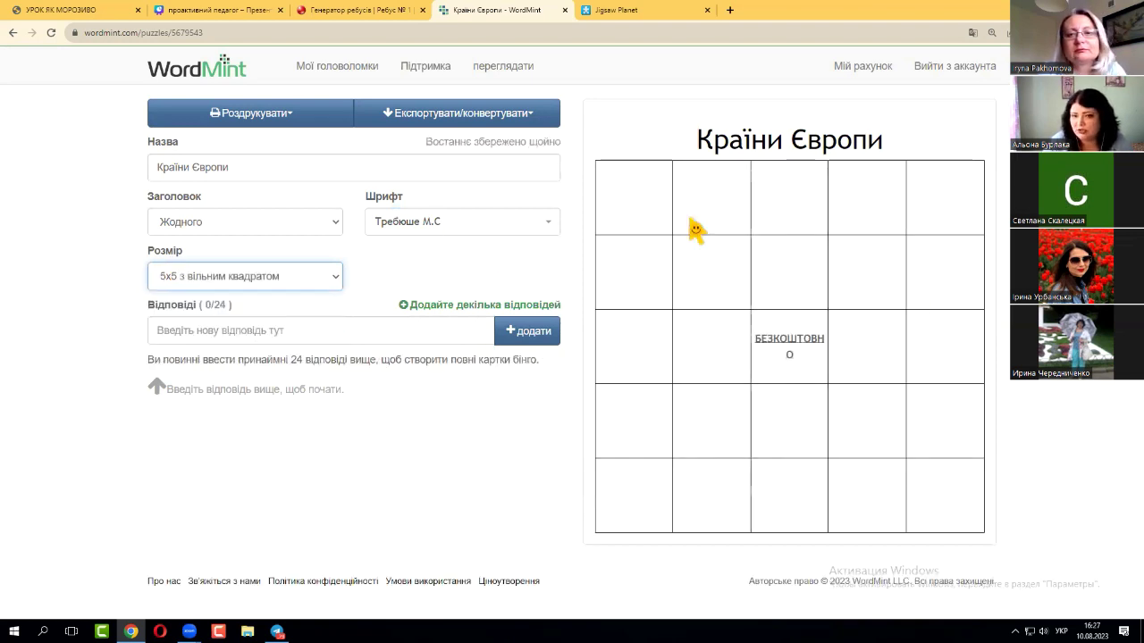
pyautogui.click(245, 279)
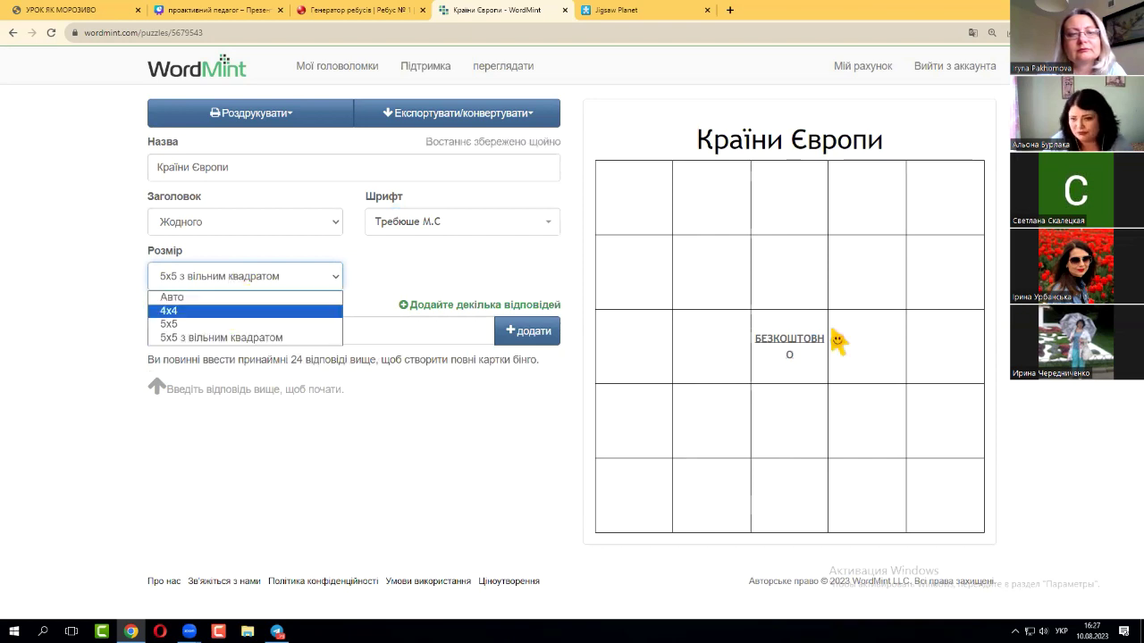
pyautogui.click(226, 297)
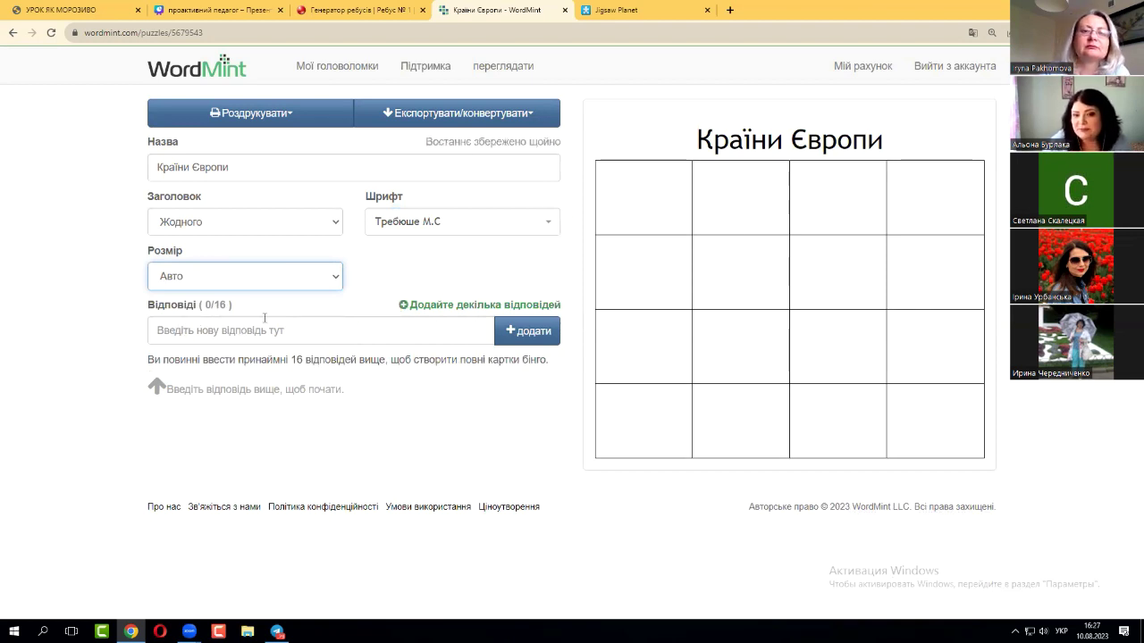
# Add the answers "Австрія", "Бельгія", "Іспанія" and "Німеччина" to the bingo puzzle.
pyautogui.click(175, 335)
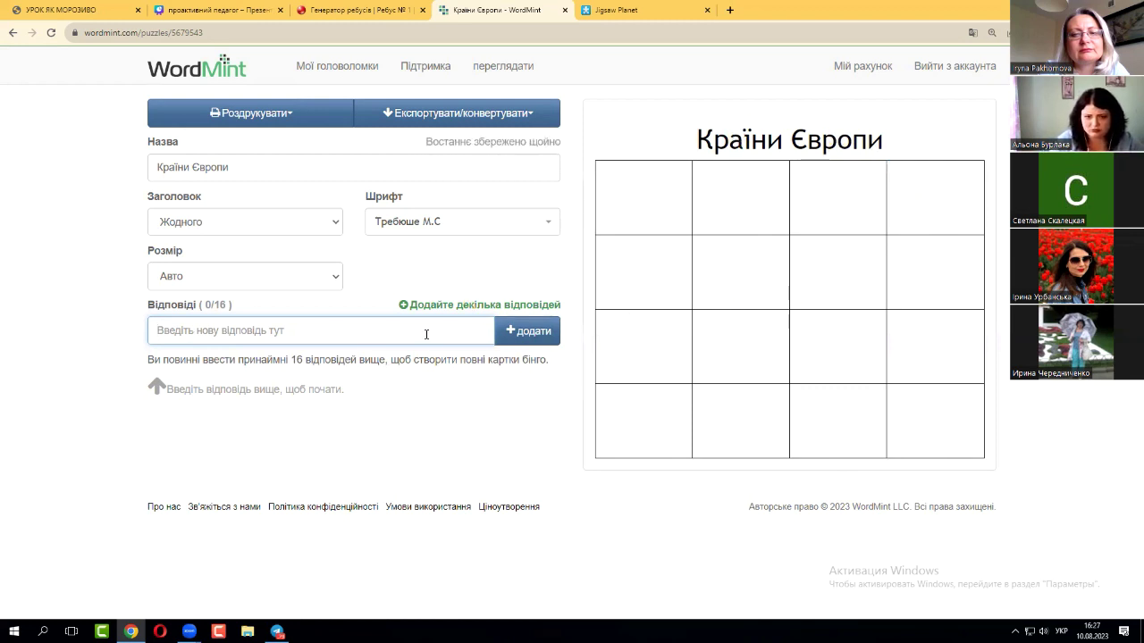
pyautogui.write('Австрія')
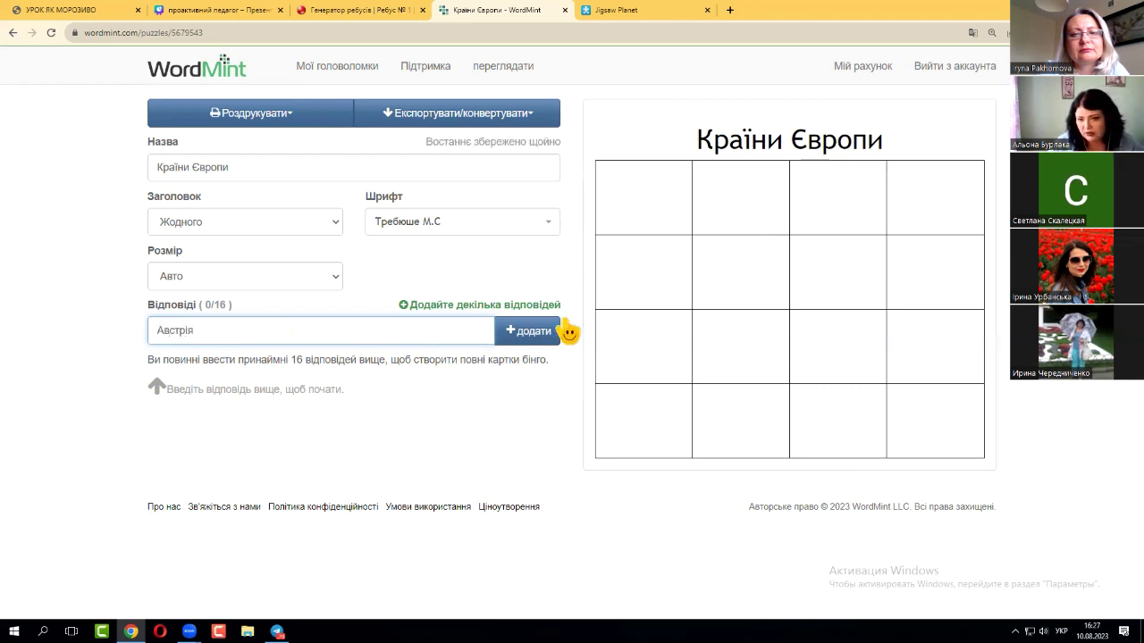
pyautogui.click(531, 331)
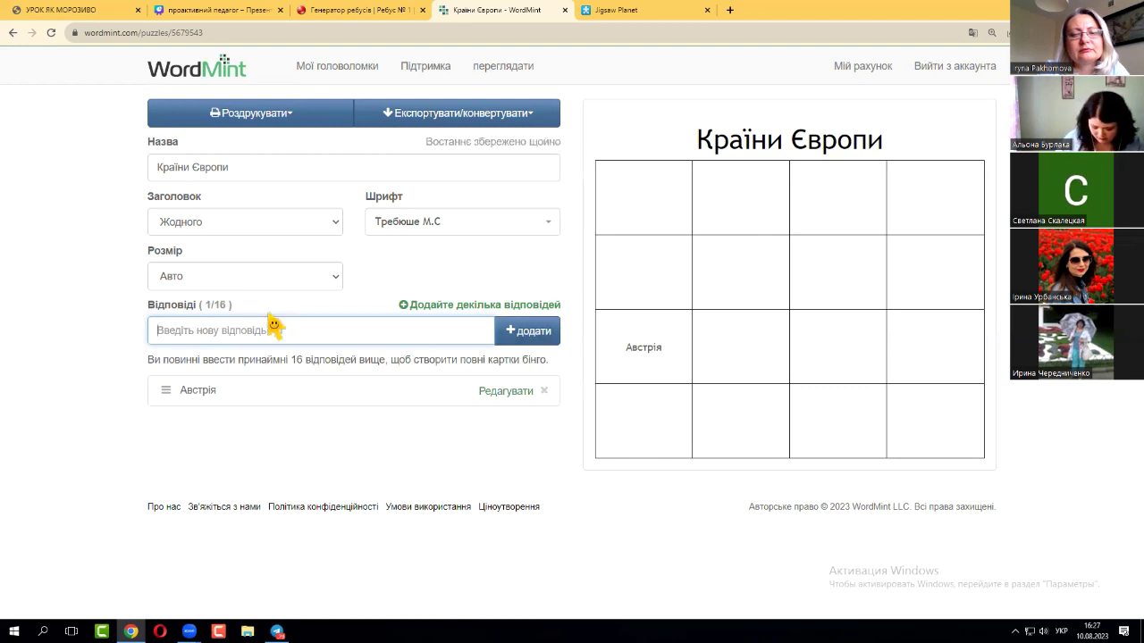
pyautogui.write('Б')
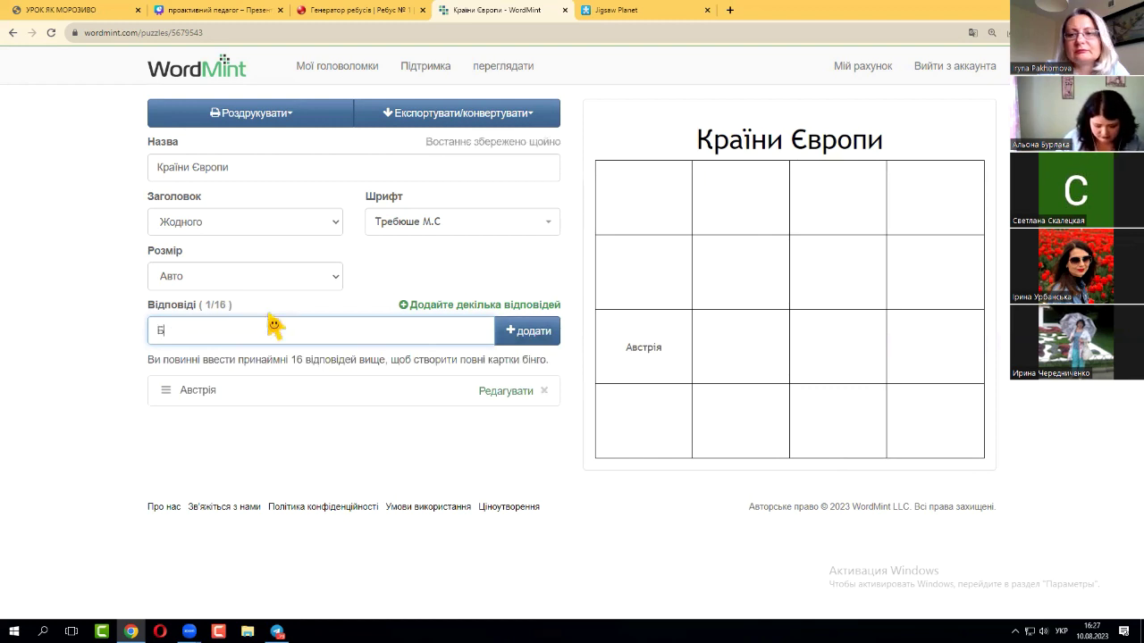
pyautogui.write('кельгія')
pyautogui.click(506, 331)
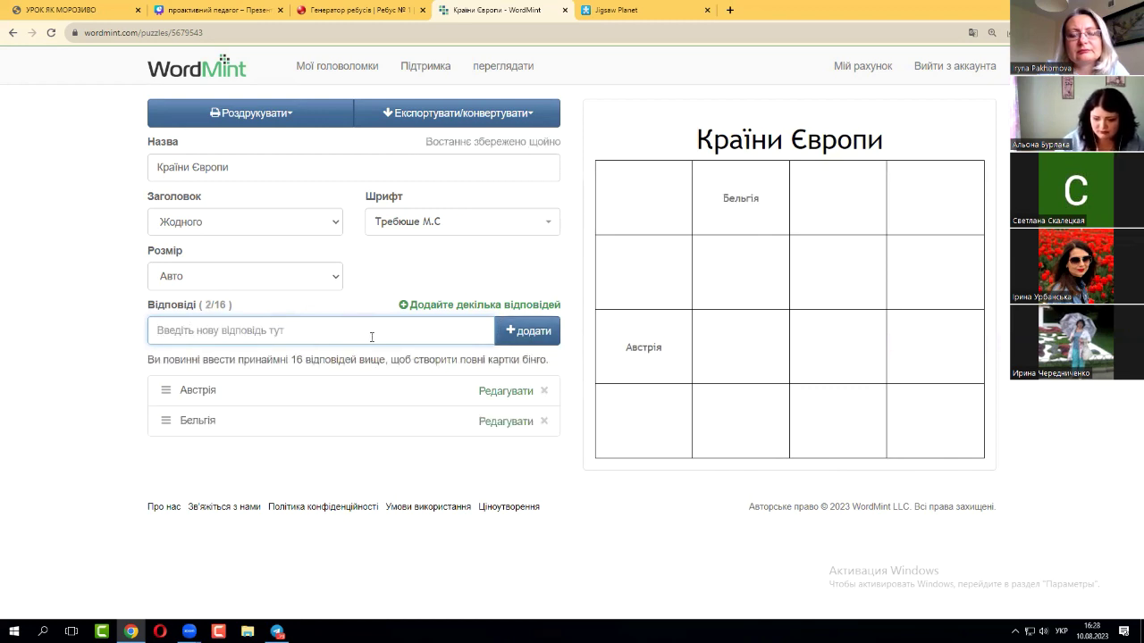
pyautogui.write('Іспанія')
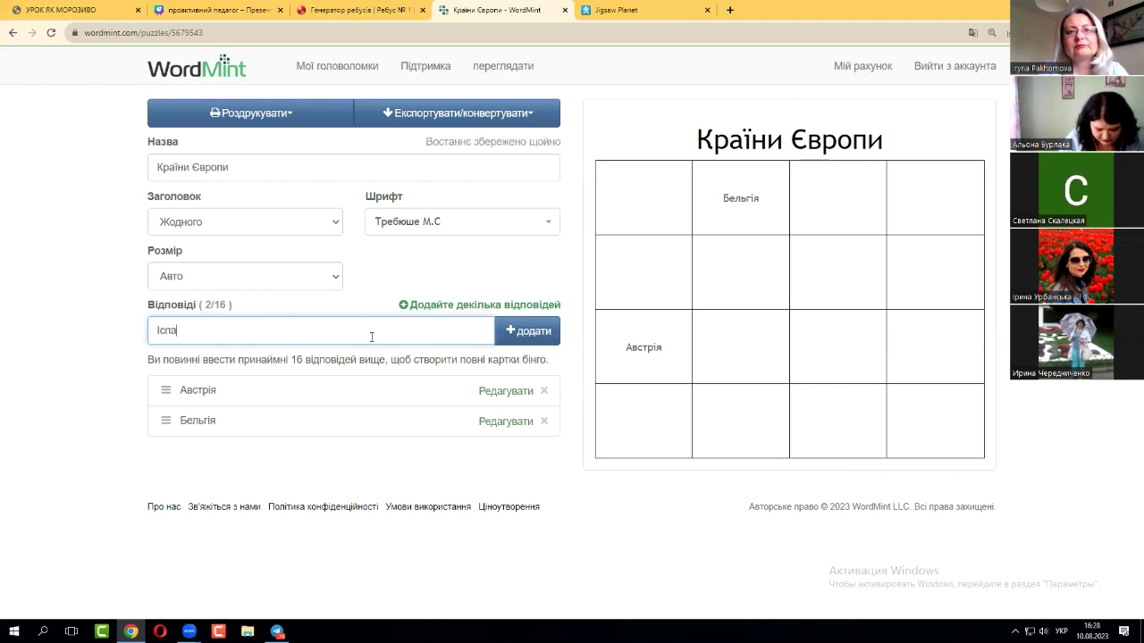
pyautogui.click(552, 330)
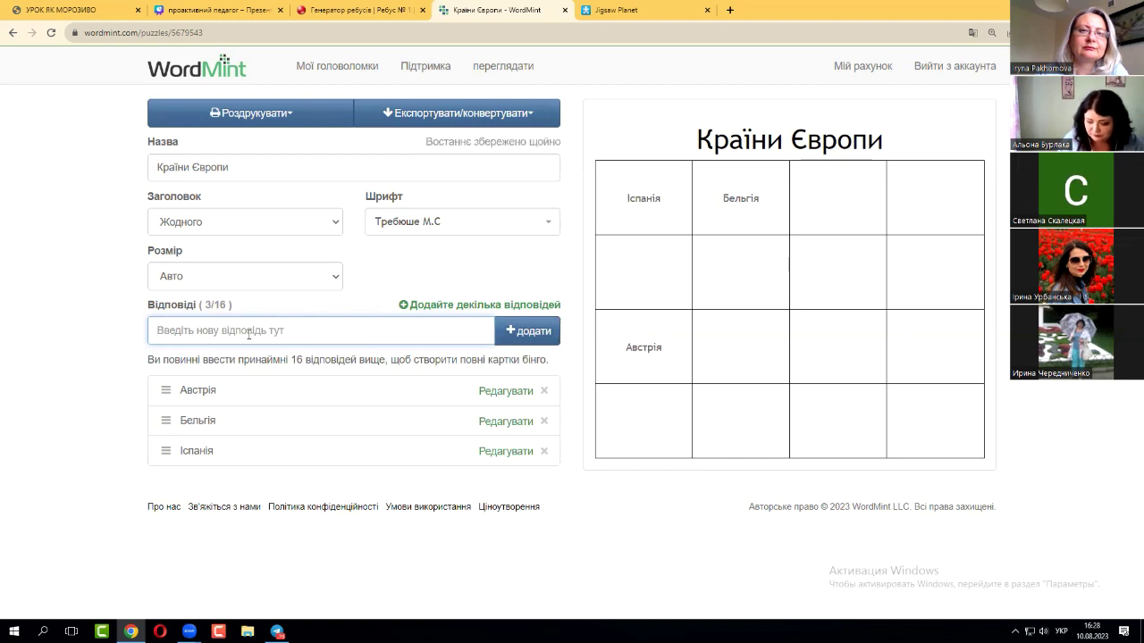
pyautogui.write('Німеччина')
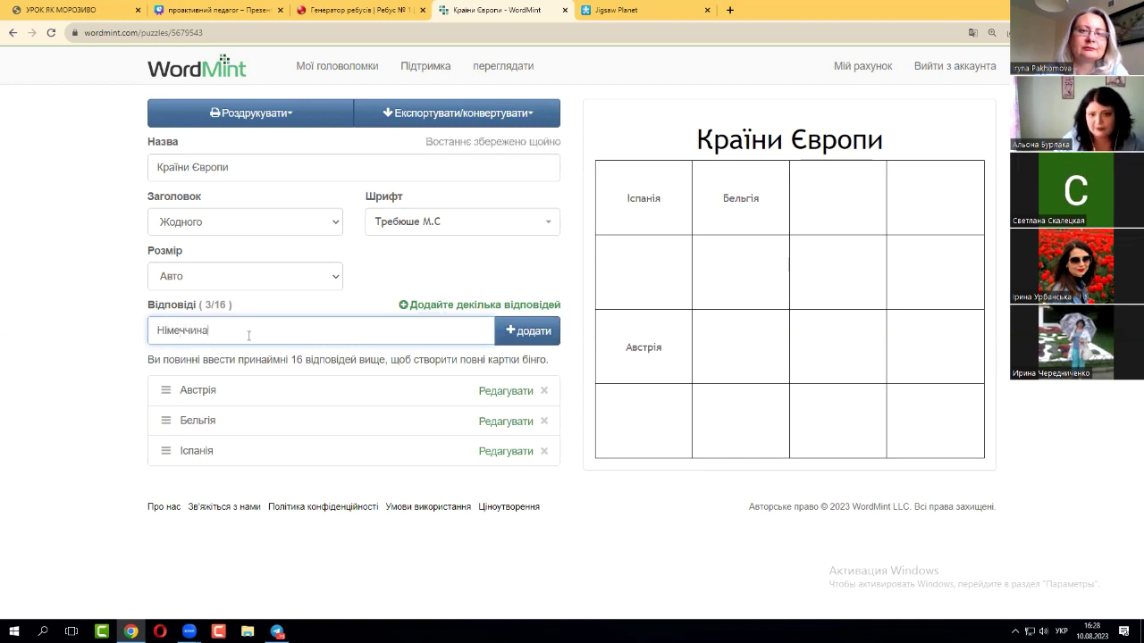
pyautogui.click(523, 338)
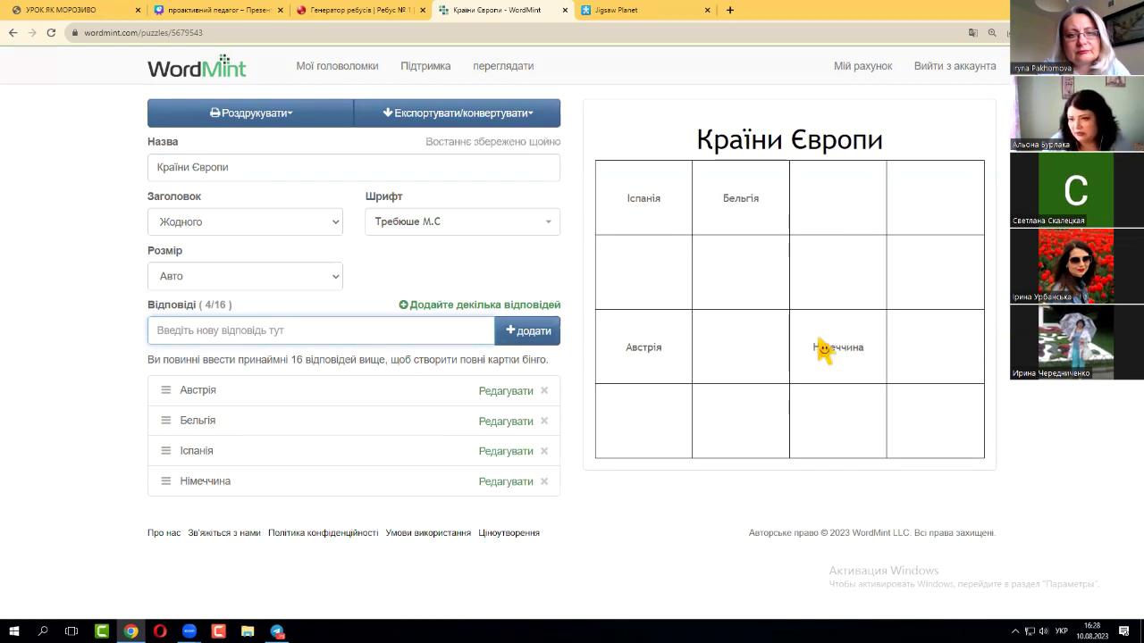
# Try to print the bingo cards of the "Країни Європи" puzzle.
pyautogui.click(290, 125)
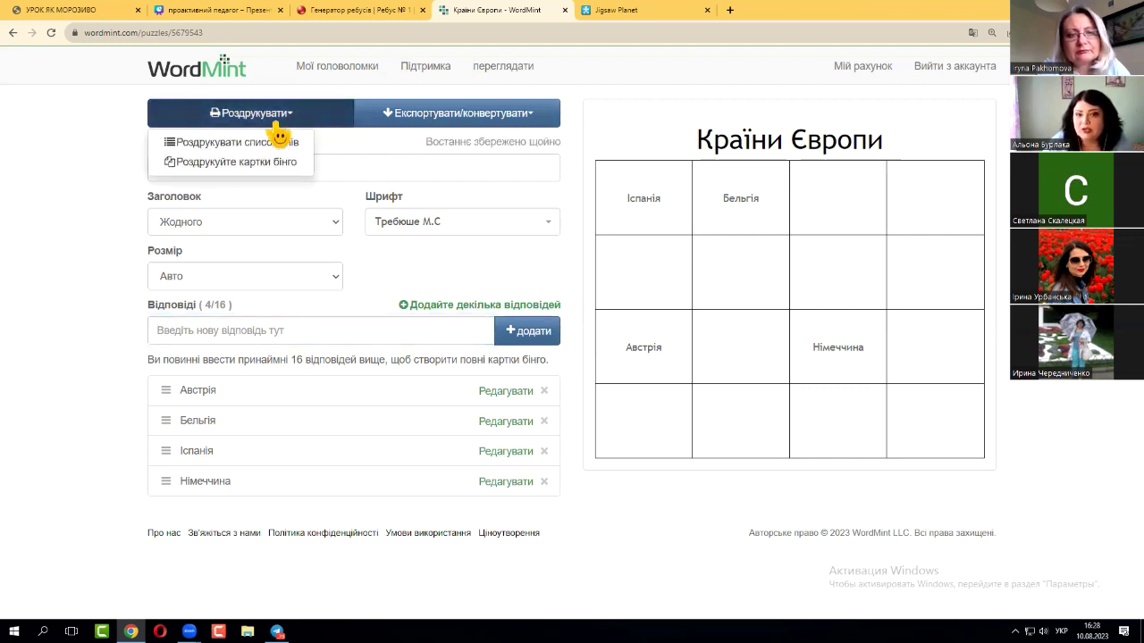
pyautogui.click(259, 174)
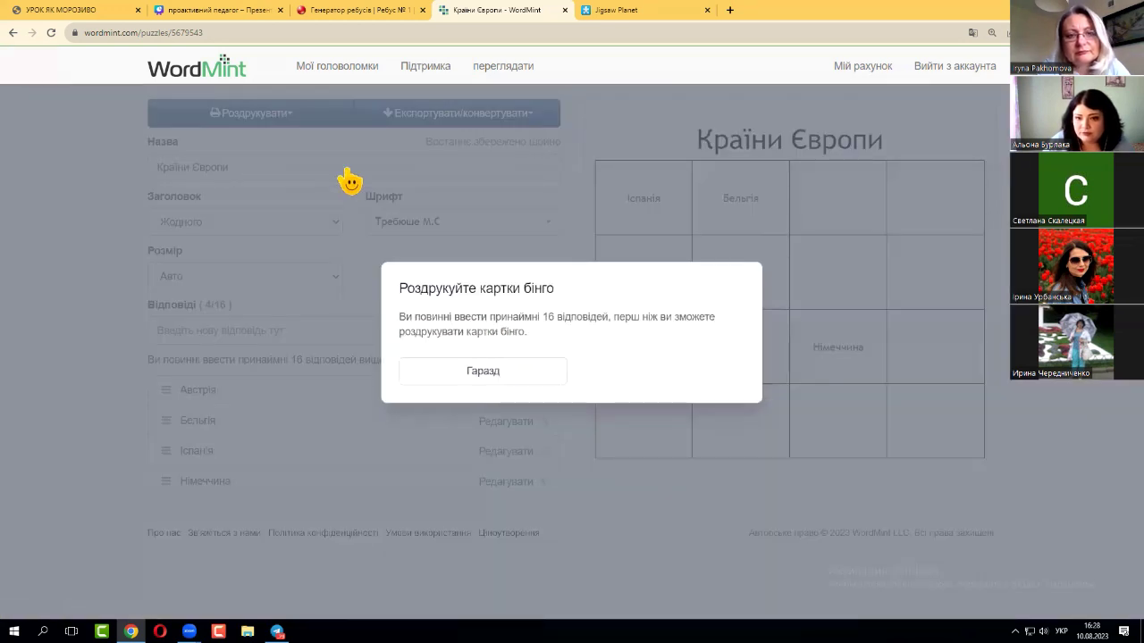
pyautogui.click(508, 374)
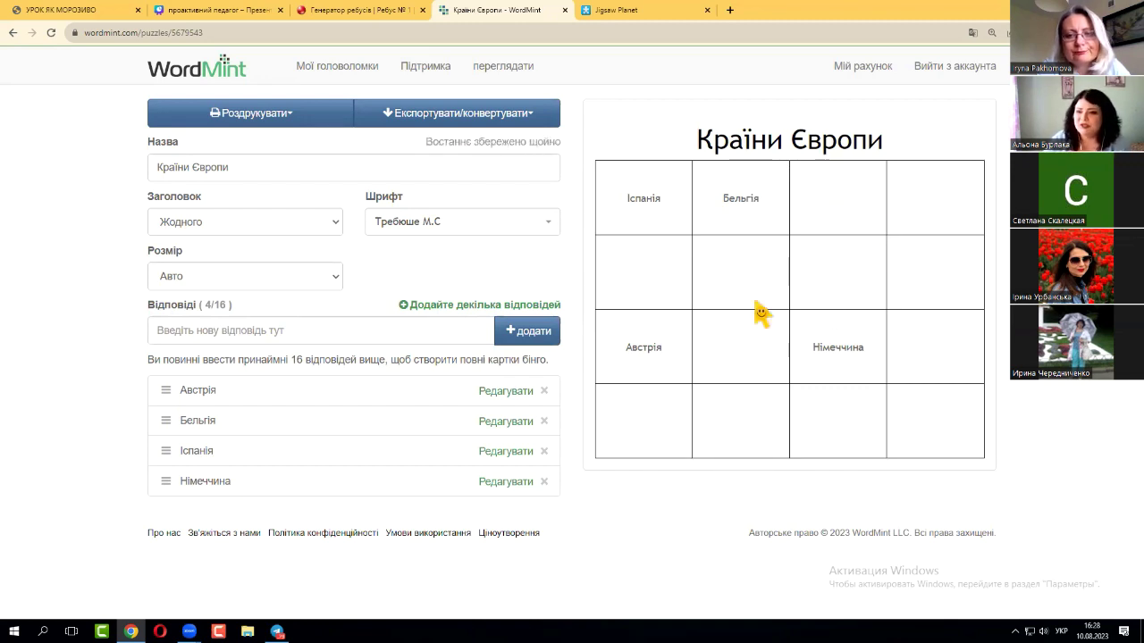
# Set the bingo card size to 4x4 and bring up the printing options again.
pyautogui.click(213, 282)
pyautogui.click(210, 311)
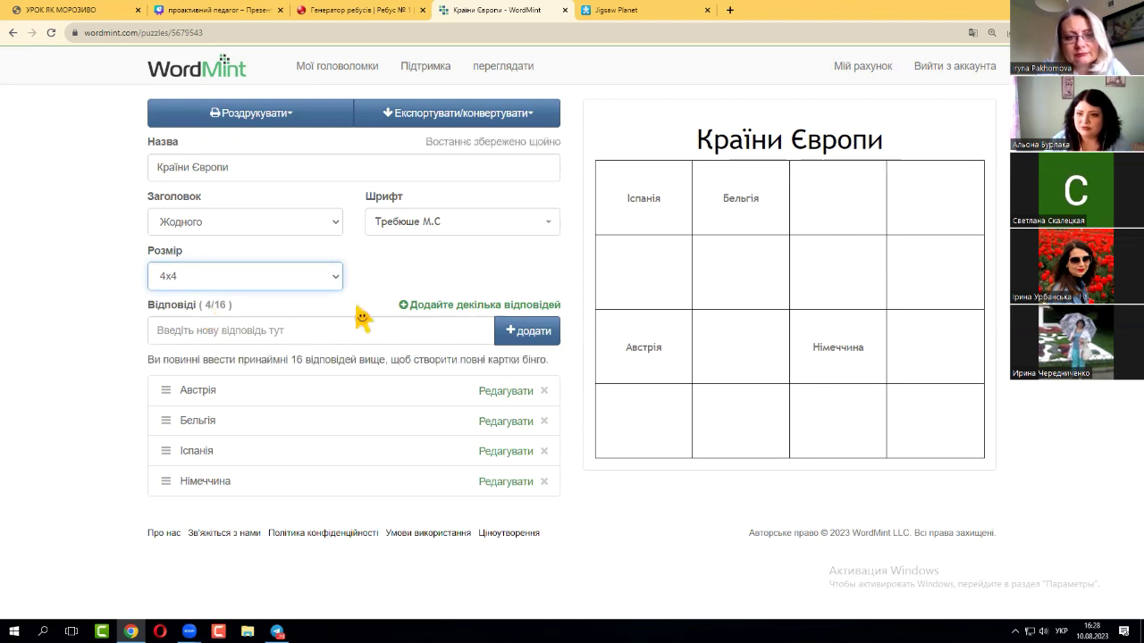
pyautogui.click(299, 117)
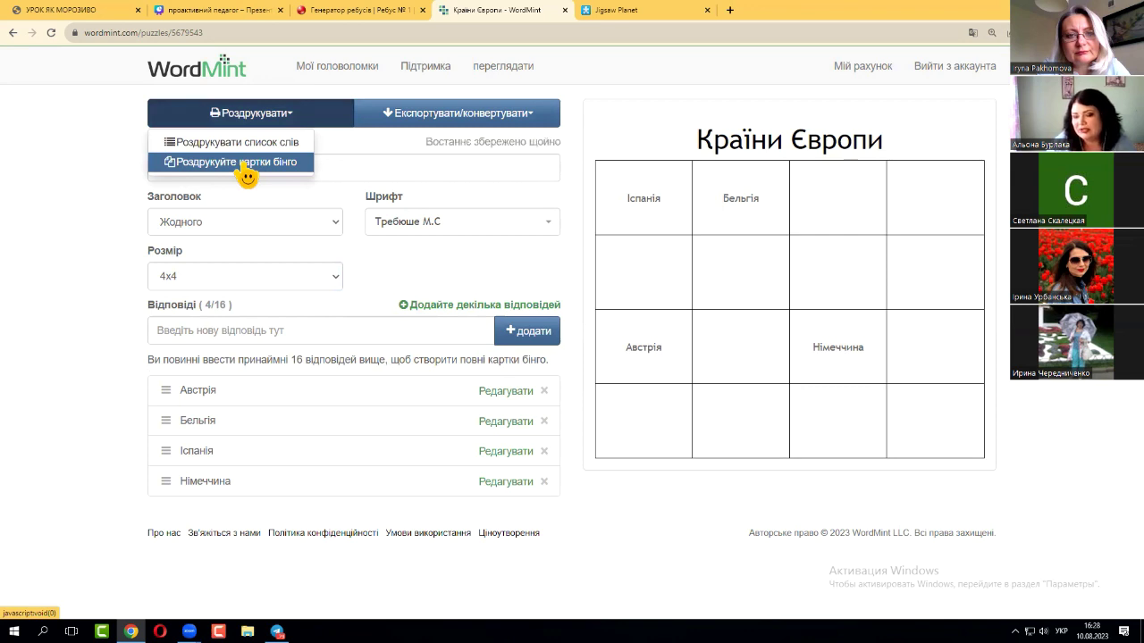
# Go back to the list of saved puzzles and open the "Річка" bingo puzzle.
pyautogui.click(170, 71)
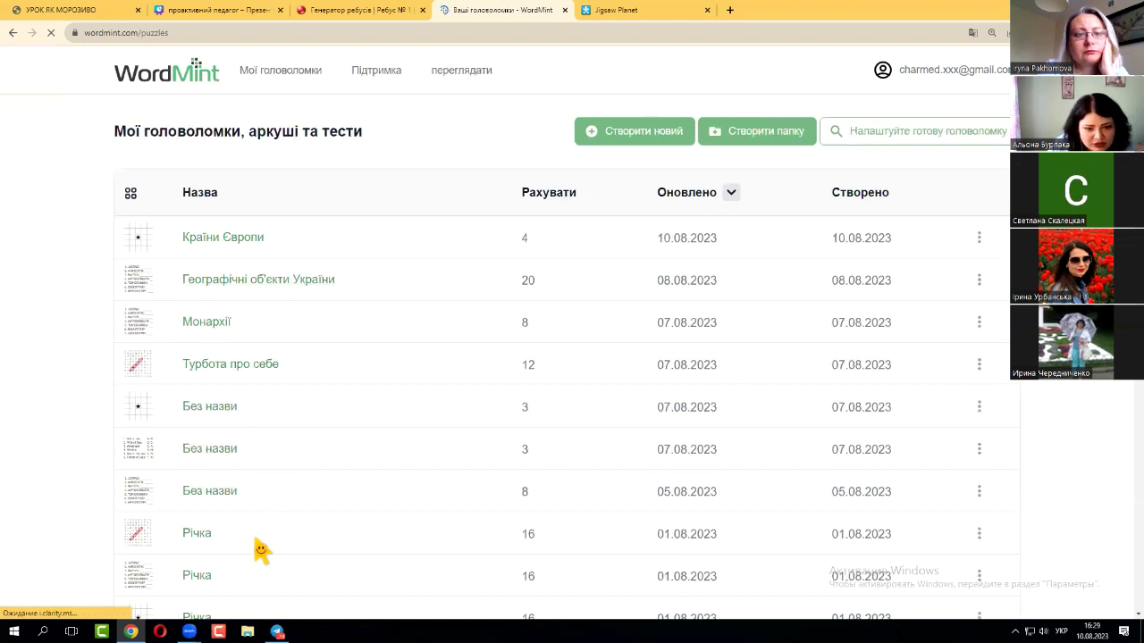
pyautogui.click(210, 409)
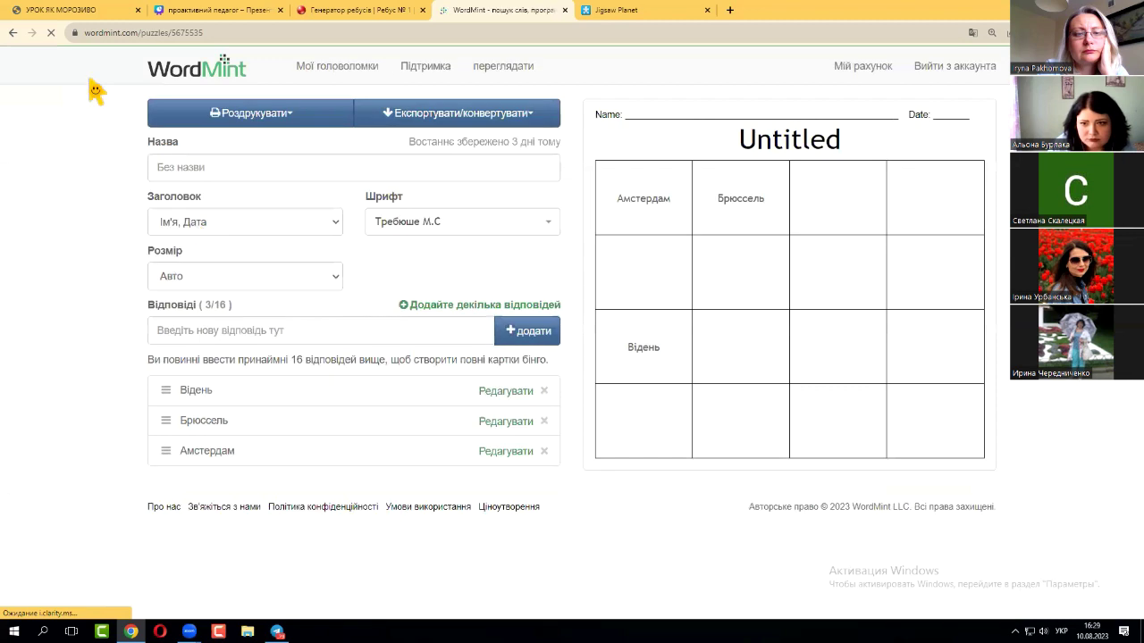
pyautogui.click(13, 33)
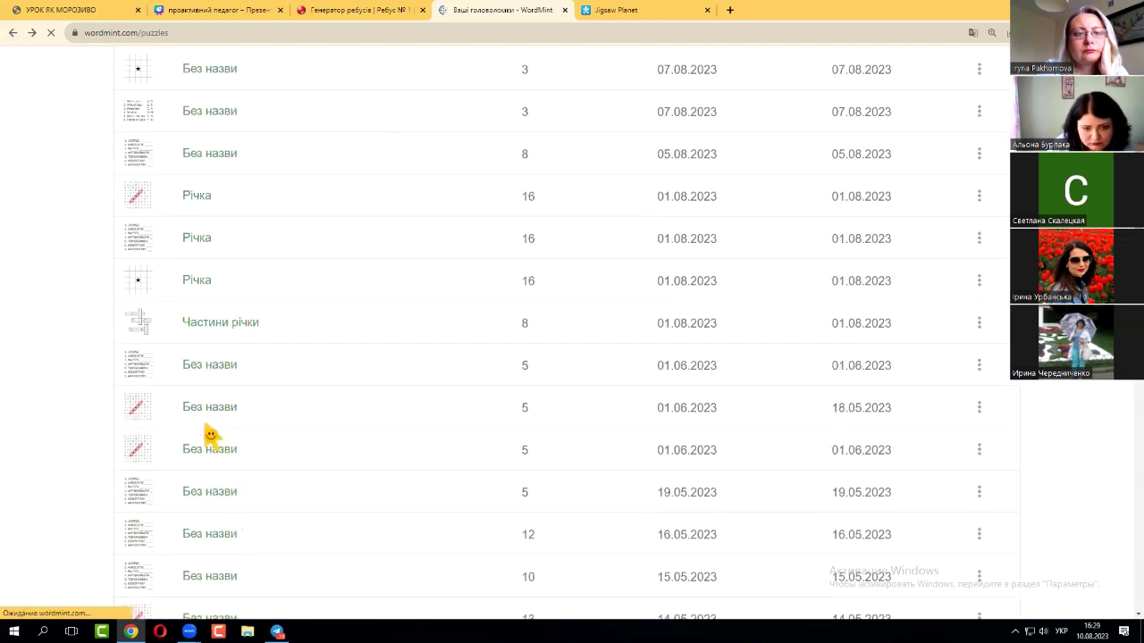
pyautogui.click(198, 283)
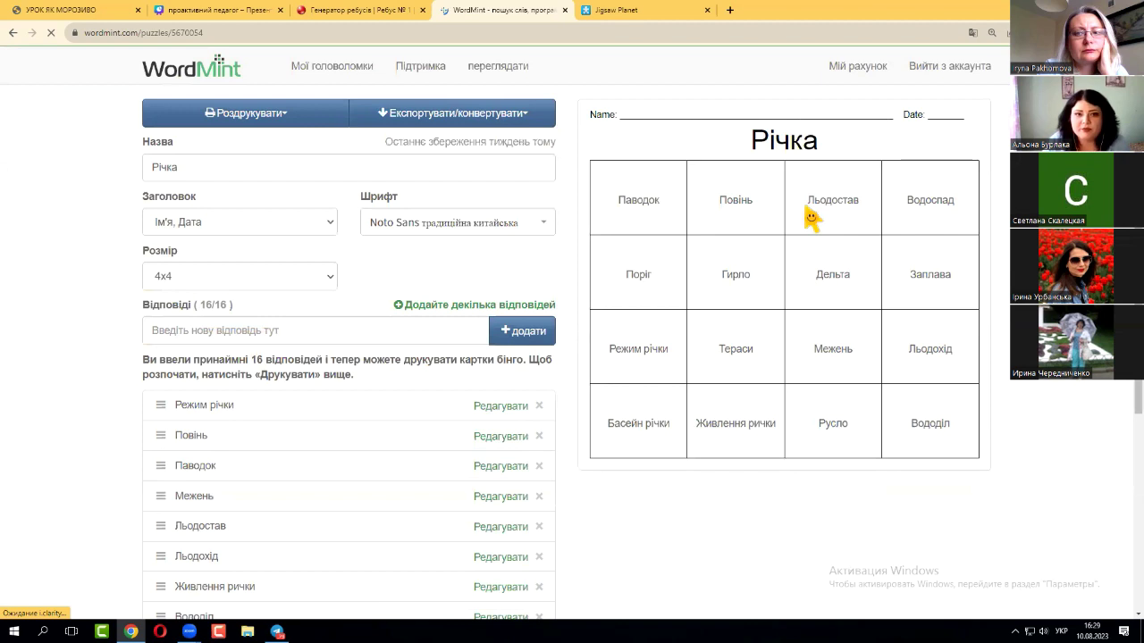
# Set up 20 "Річка" bingo cards with four per page, preview the printout and close it without saving.
pyautogui.click(288, 120)
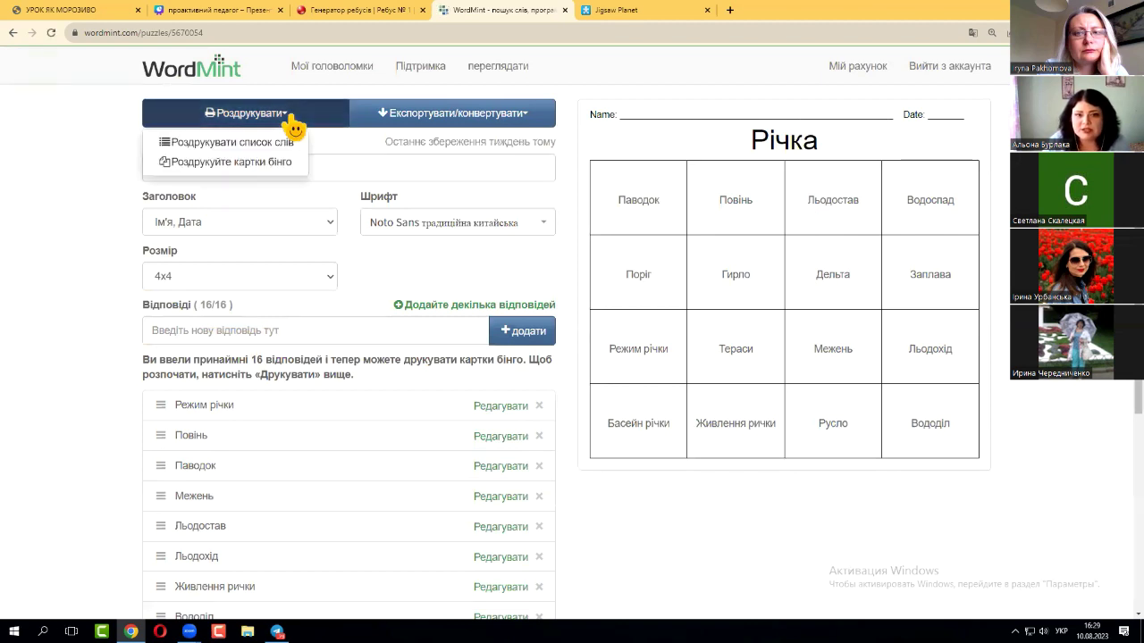
pyautogui.click(261, 164)
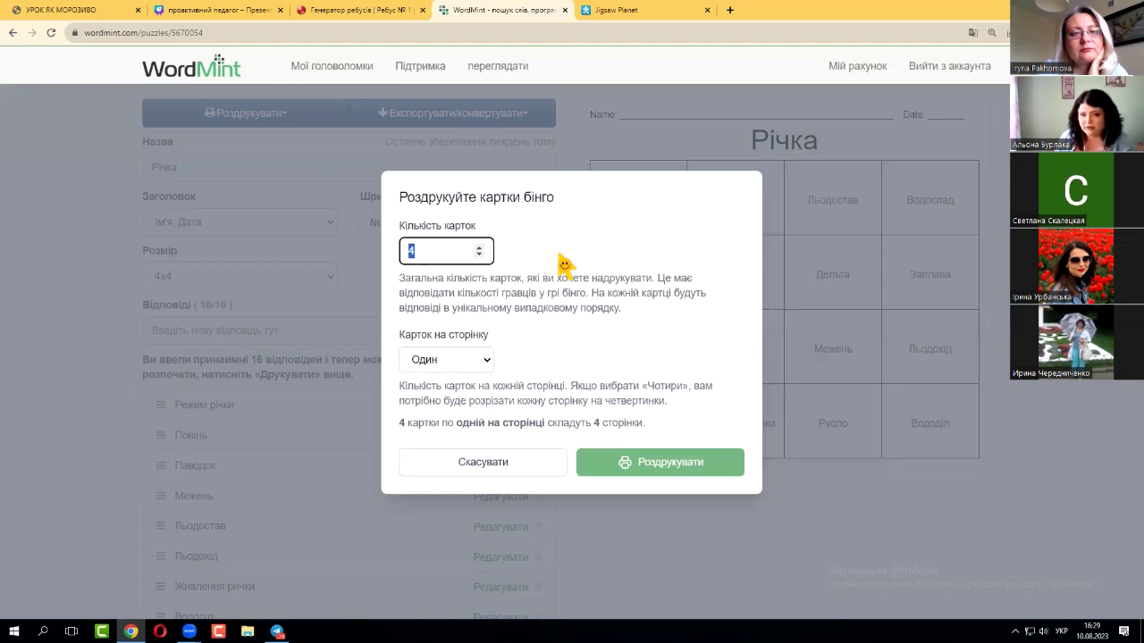
pyautogui.write('0')
pyautogui.click(592, 356)
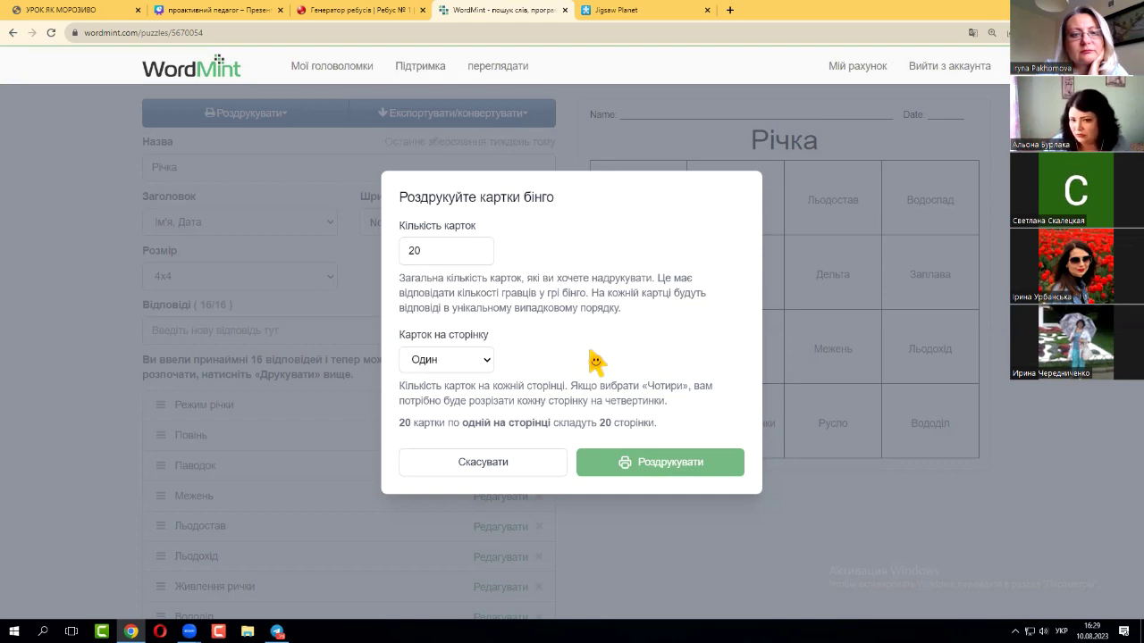
pyautogui.click(460, 360)
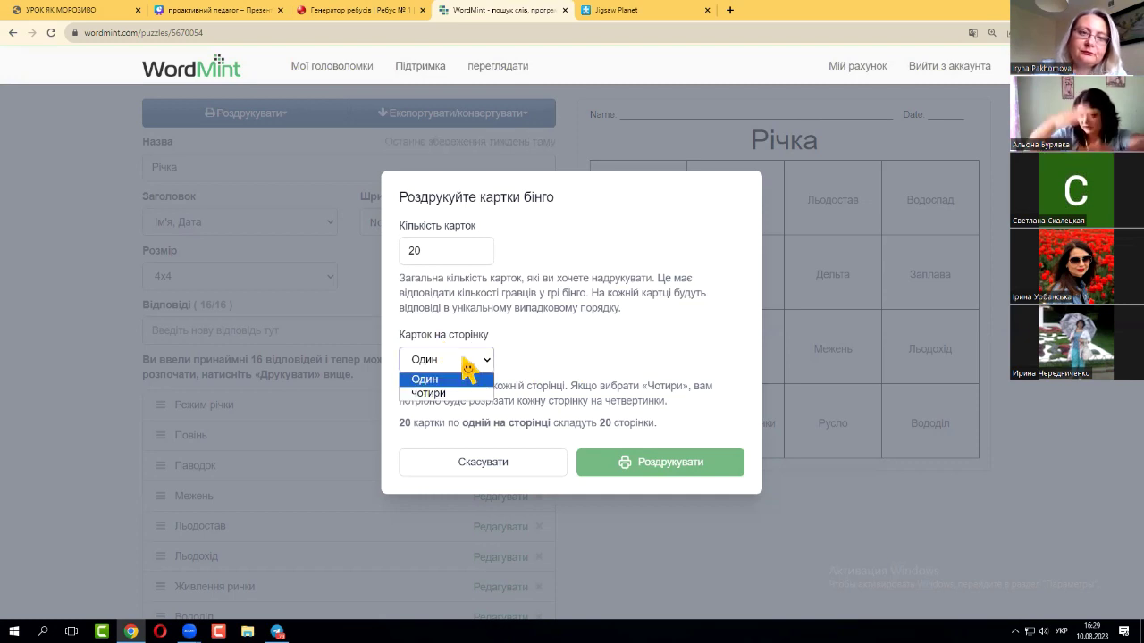
pyautogui.click(478, 393)
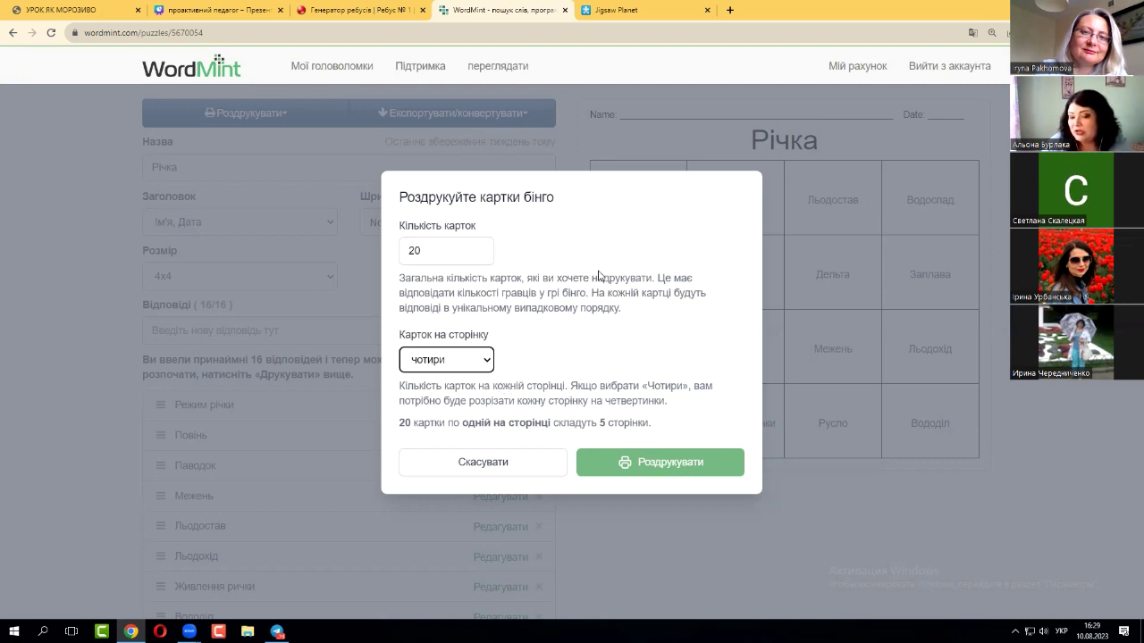
pyautogui.click(668, 463)
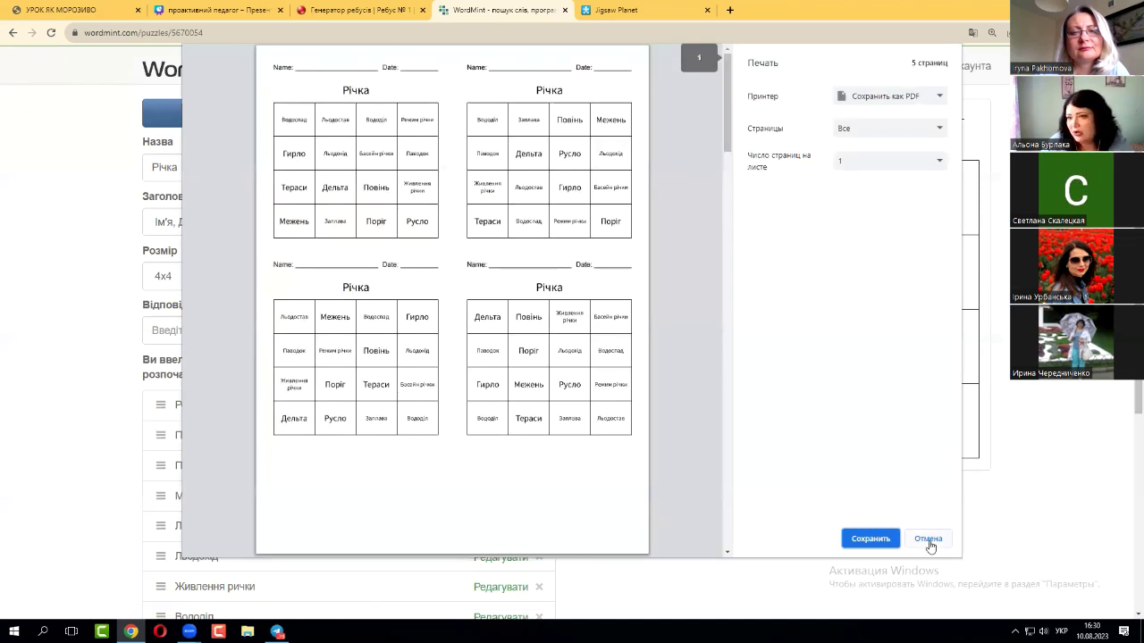
pyautogui.click(929, 541)
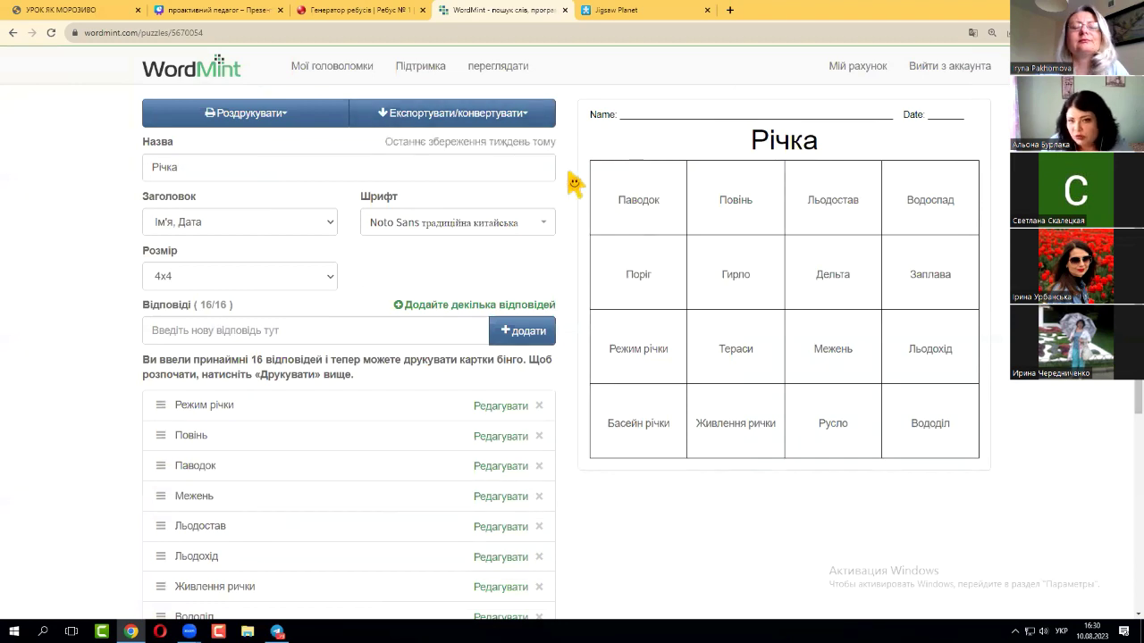
# Copy and convert the "Річка" bingo puzzle to a Word Scramble and check the export options of the copy.
pyautogui.click(516, 113)
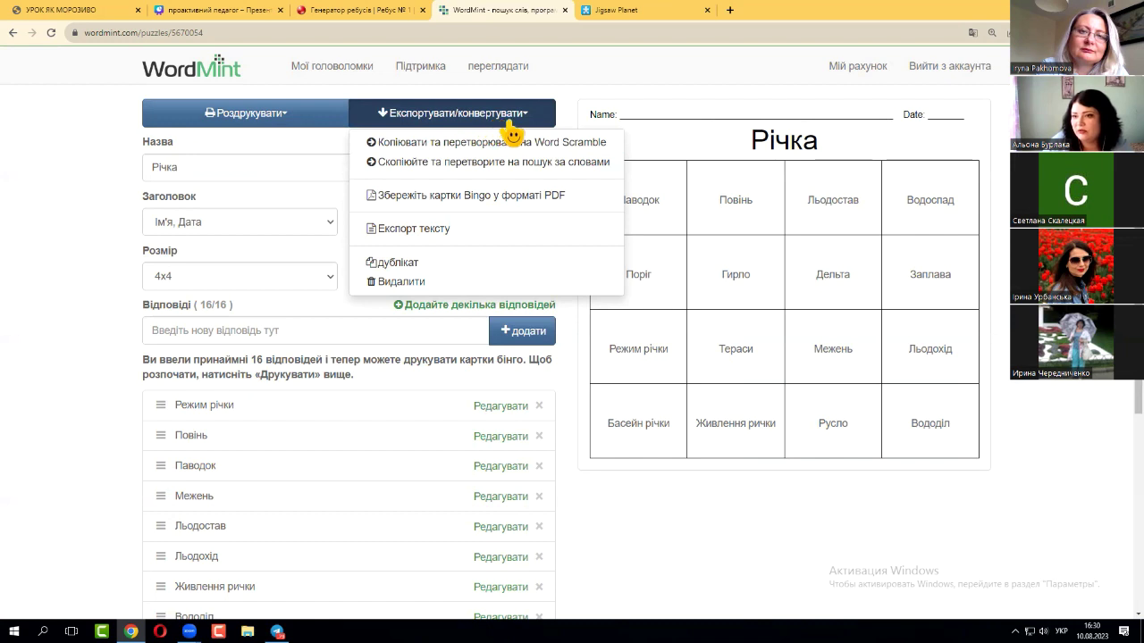
pyautogui.click(474, 197)
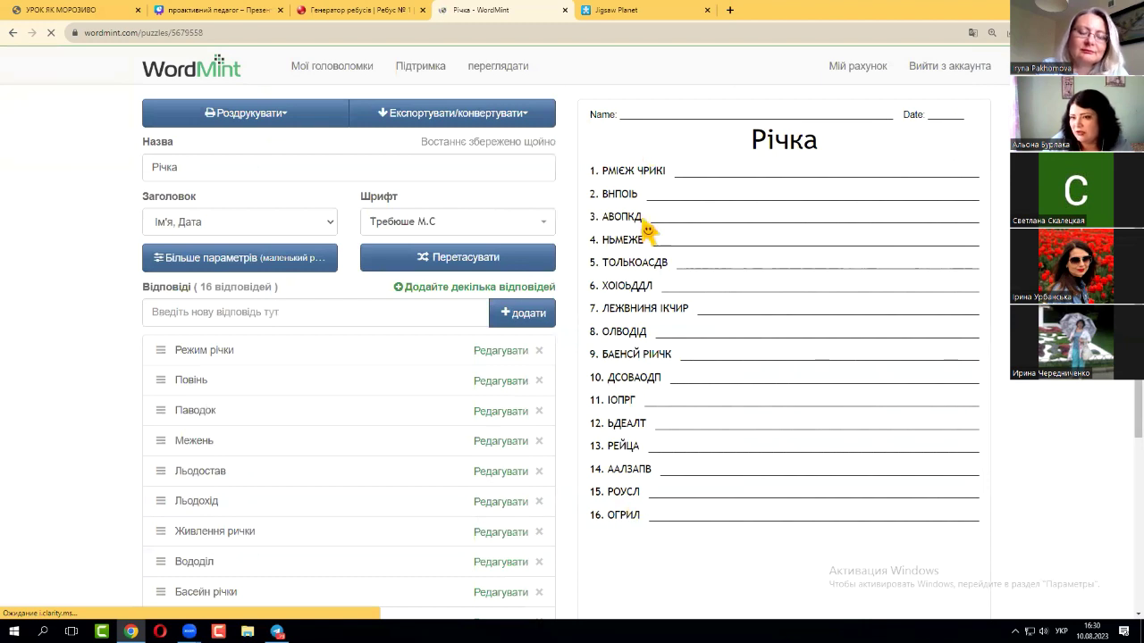
pyautogui.click(534, 114)
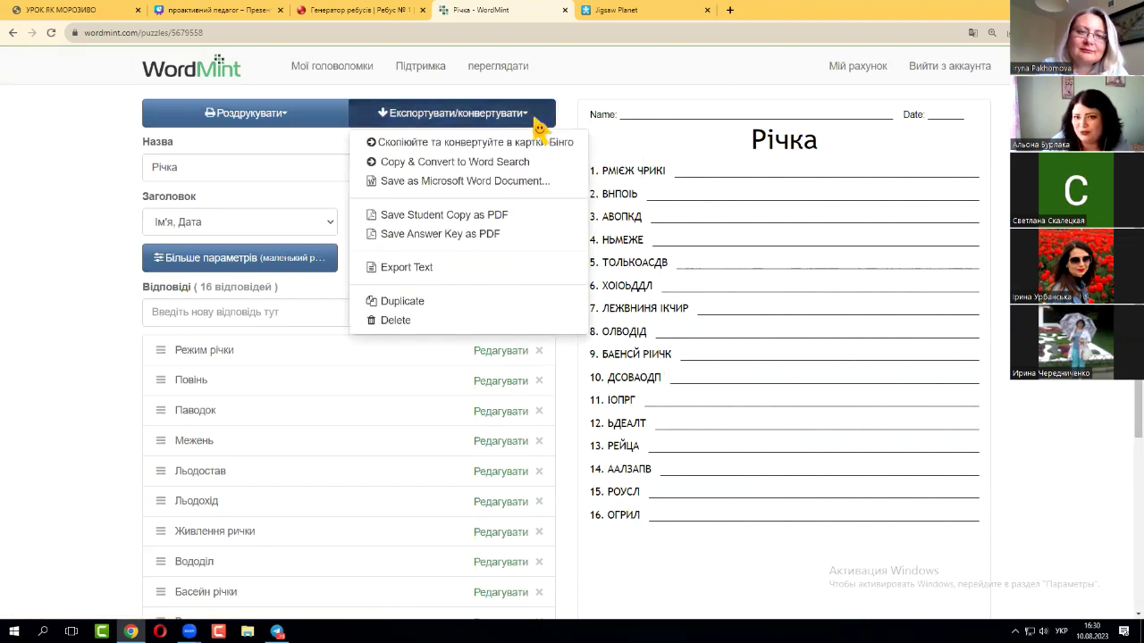
pyautogui.click(232, 160)
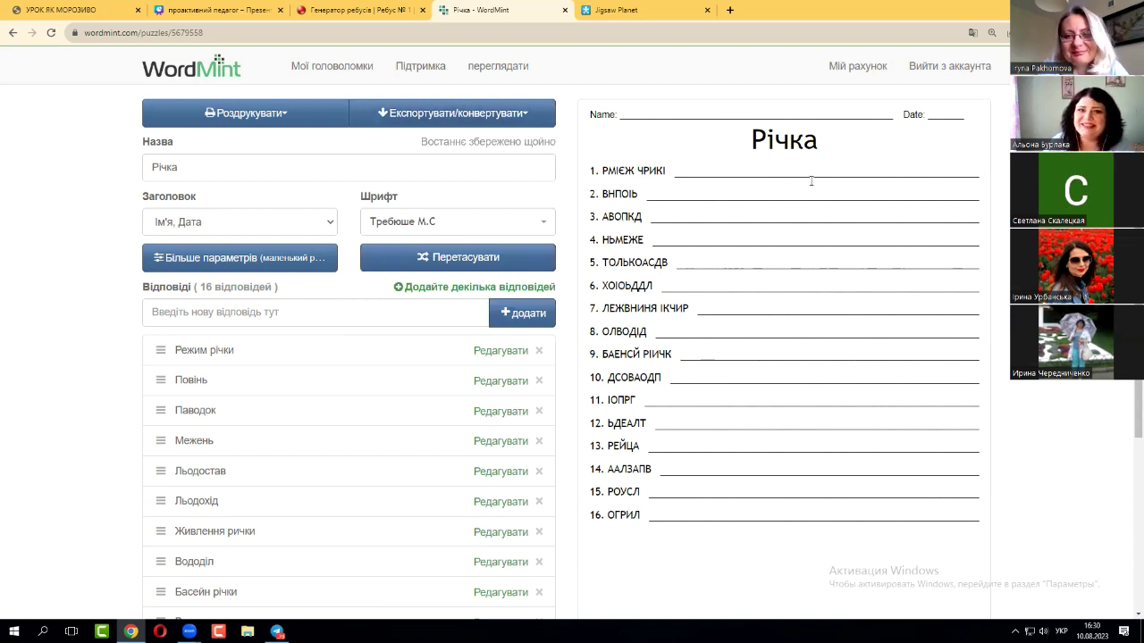
# Switch to the "проактивний педагог" presentation in Canva and present it full screen from the Wordmint slide.
pyautogui.click(221, 9)
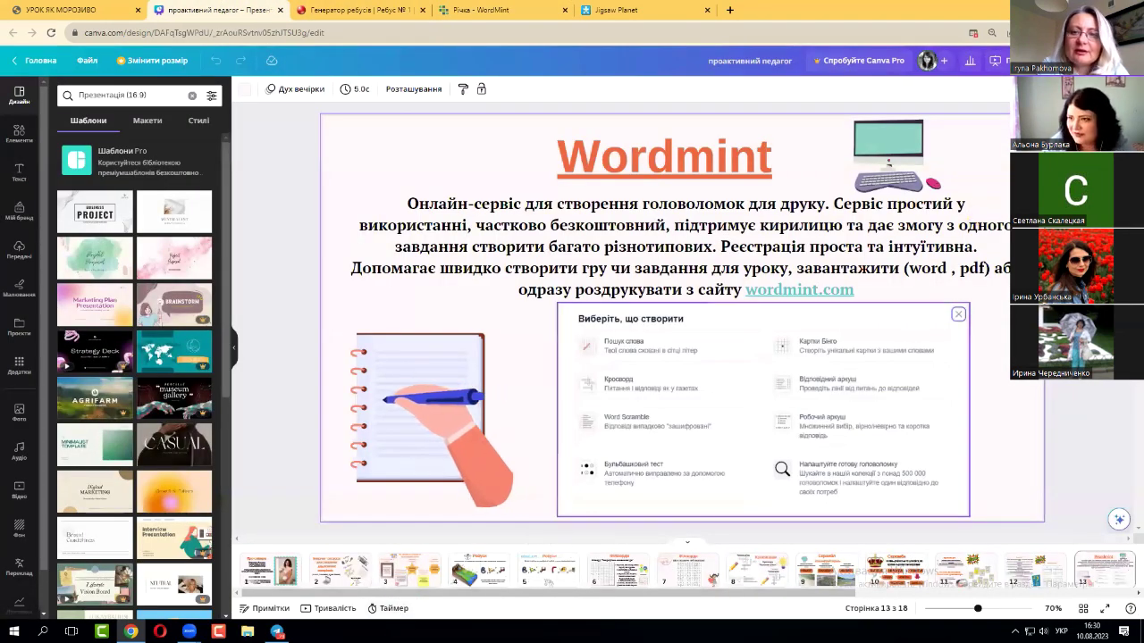
pyautogui.click(996, 59)
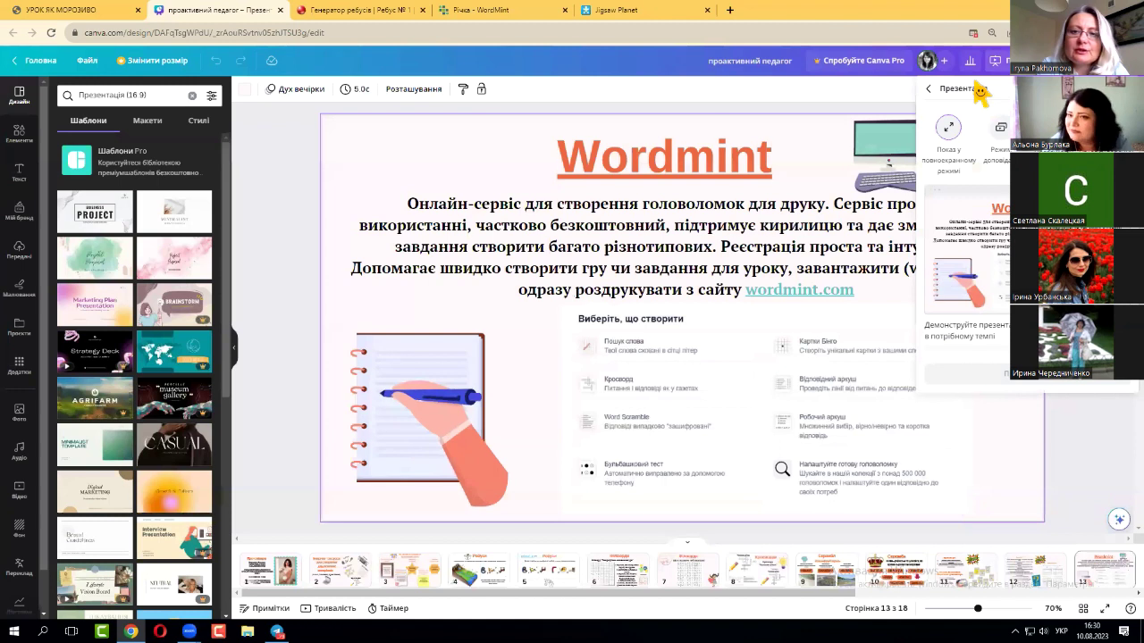
pyautogui.hotkey('ctrl', 'alt', 'p')
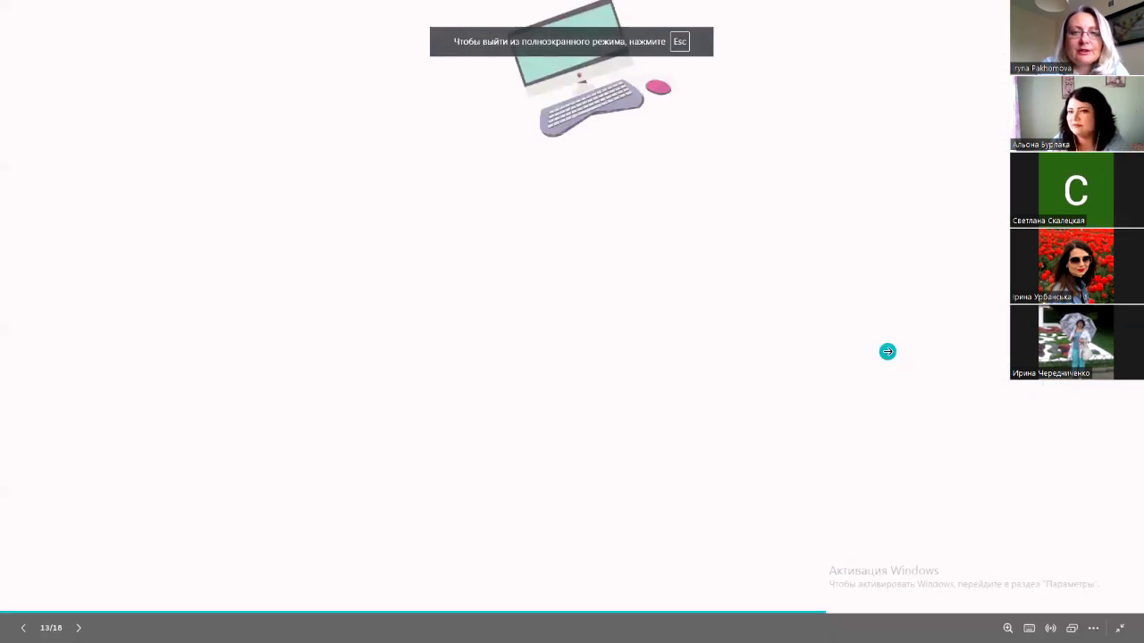